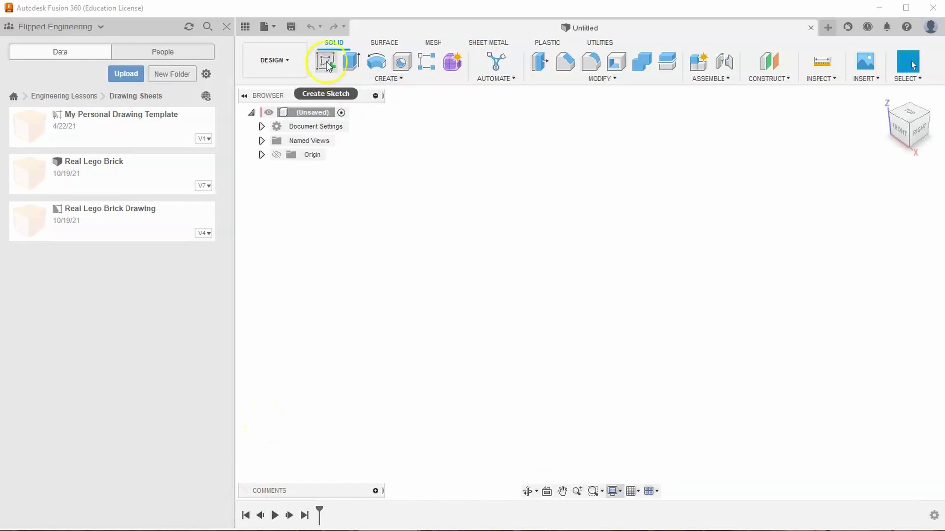
# Sketch a 2.5 in diameter circle centred at the origin on the XY plane
pyautogui.click(322, 64)
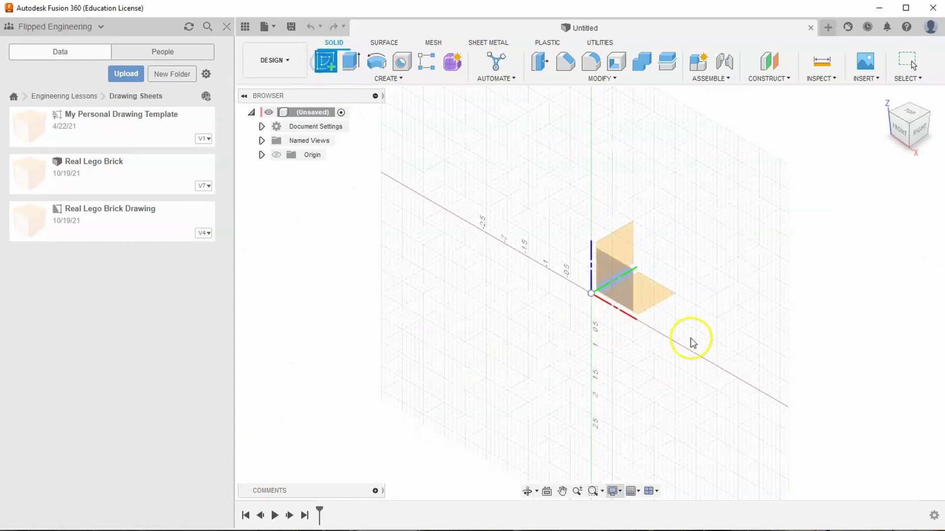
pyautogui.click(646, 297)
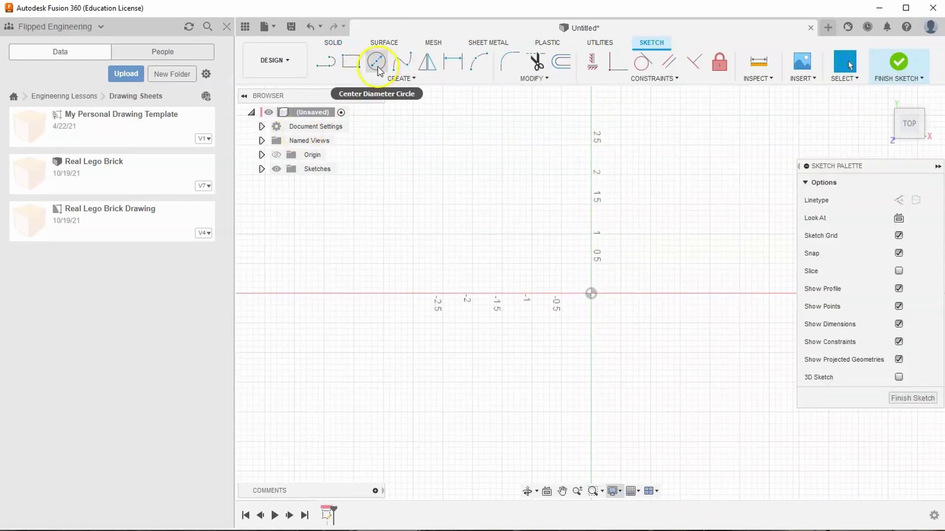
pyautogui.click(377, 64)
pyautogui.click(591, 294)
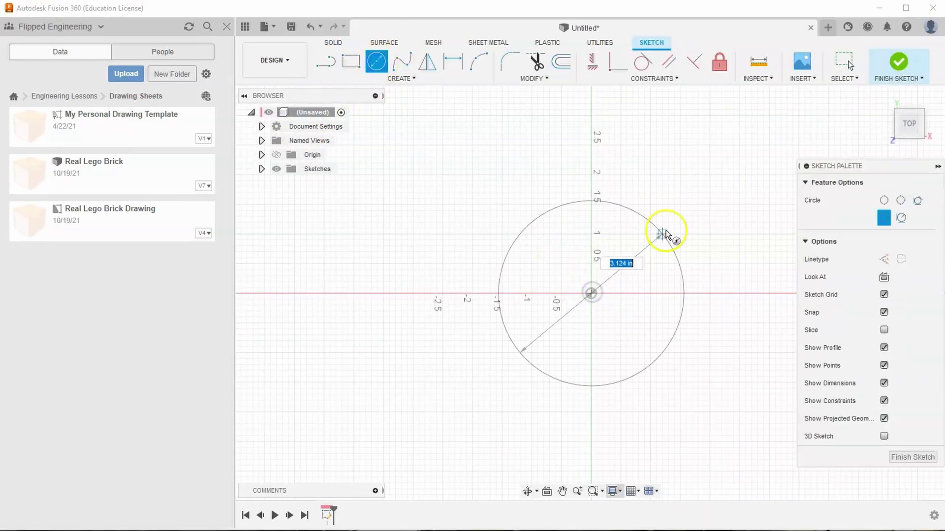
pyautogui.press('Tab')
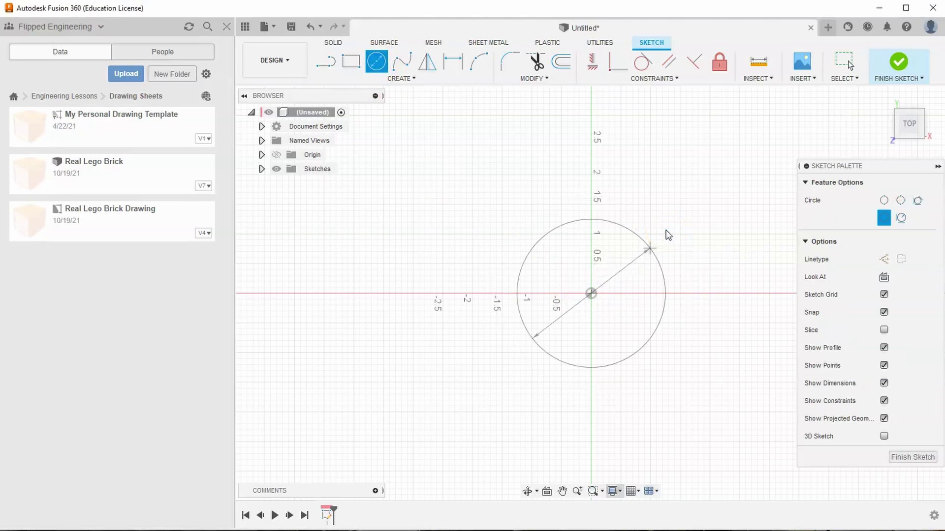
pyautogui.press('Return')
pyautogui.press('Escape')
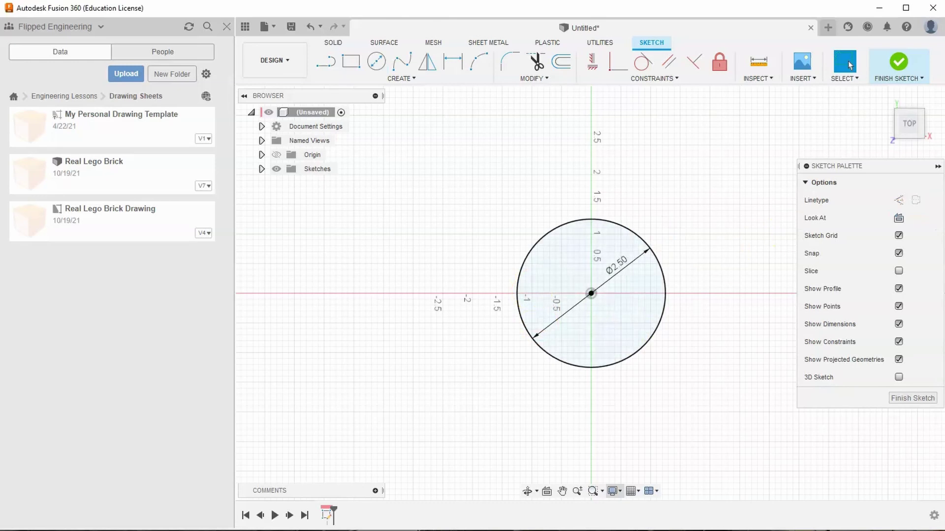
# Extrude the circle 0.5 in into a disc and start a sketch on its top face
pyautogui.click(898, 61)
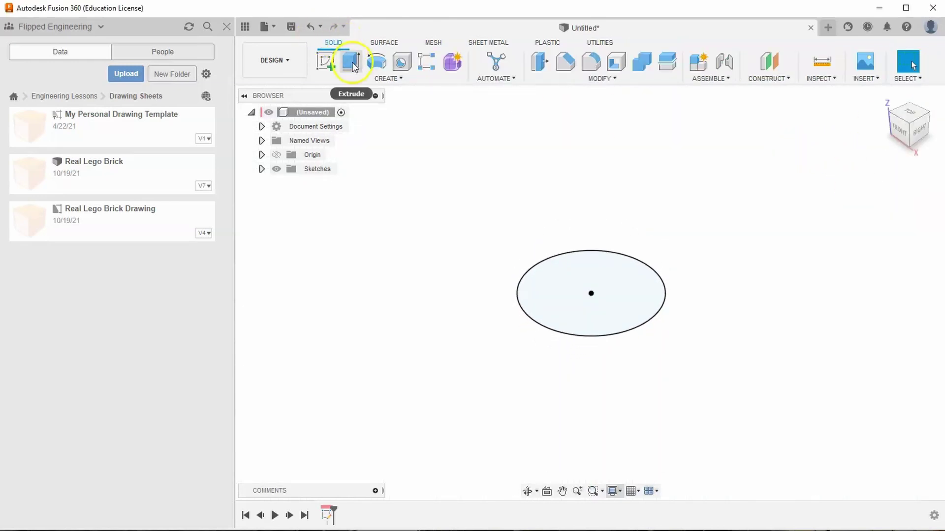
pyautogui.click(351, 62)
pyautogui.write('0.5')
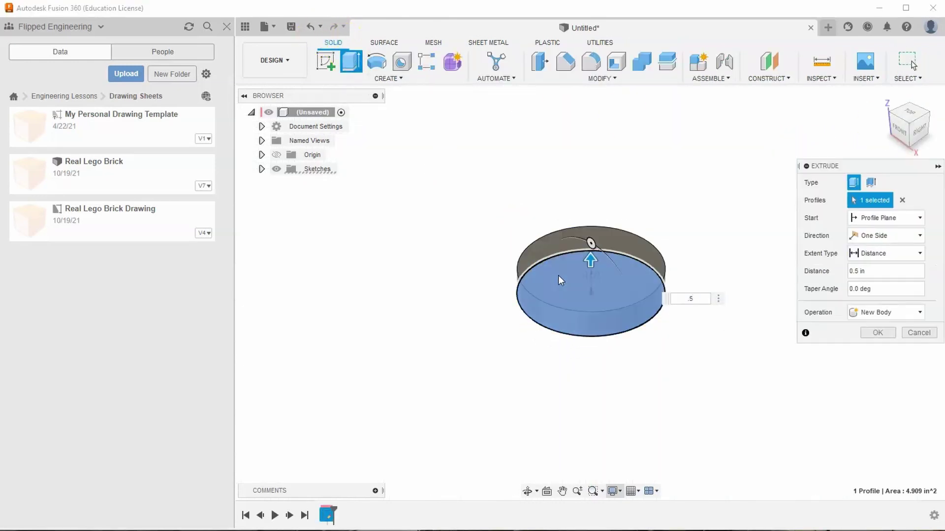
pyautogui.press('Return')
pyautogui.click(329, 59)
pyautogui.click(567, 257)
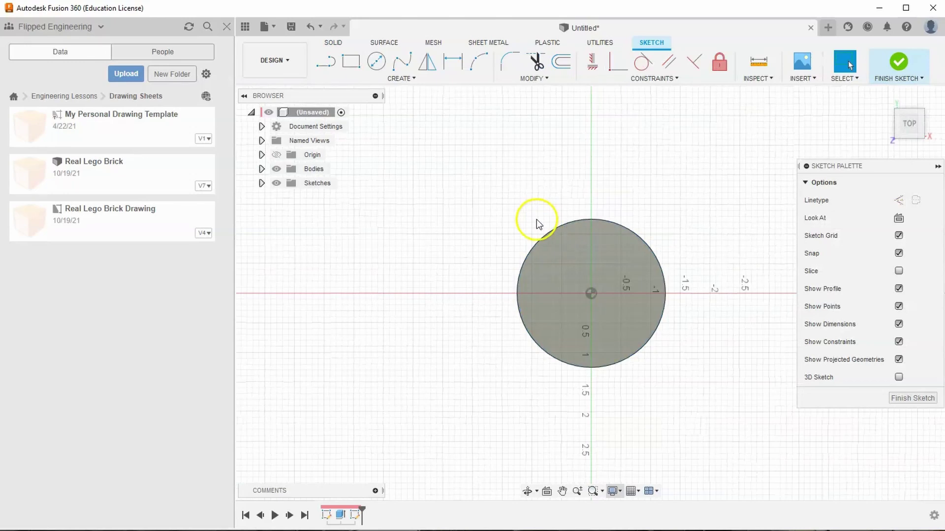
# Sketch a 1.5 in diameter circle at the origin on the disc's top face
pyautogui.click(376, 61)
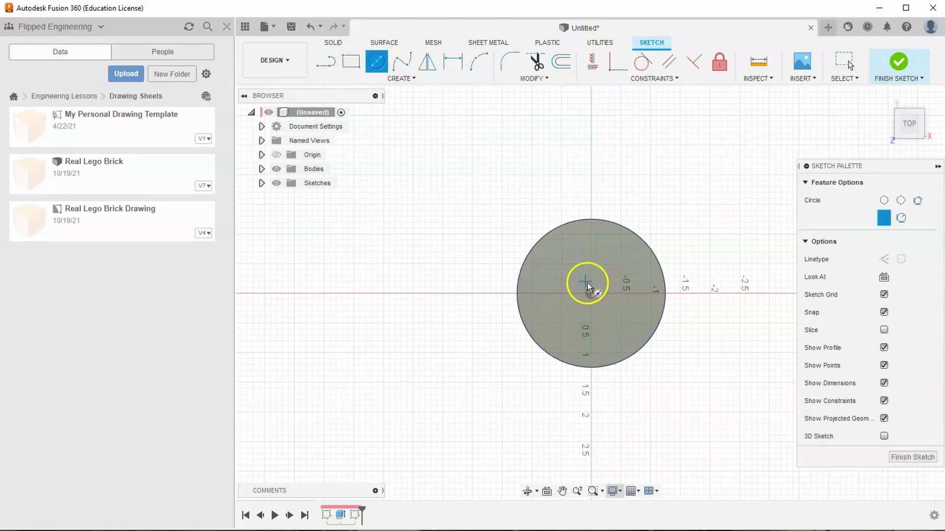
pyautogui.click(592, 294)
pyautogui.write('1.5')
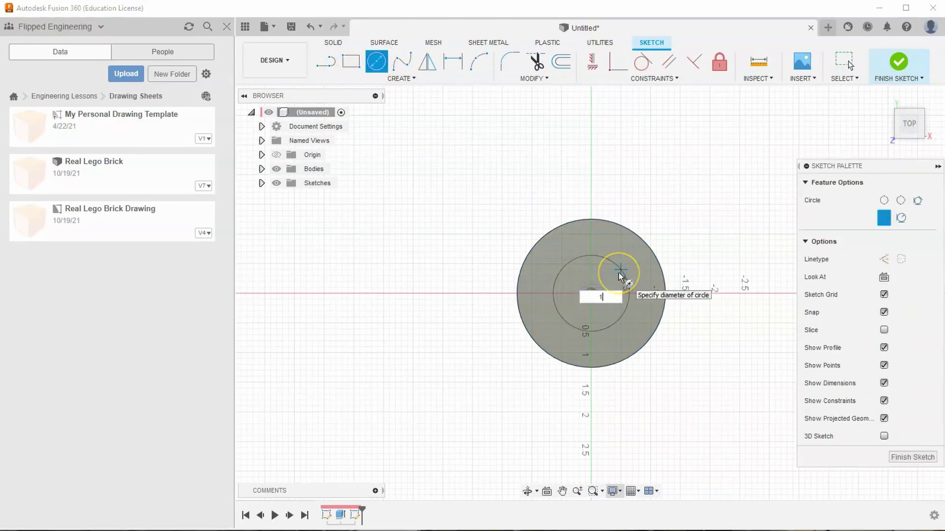
pyautogui.press('Return')
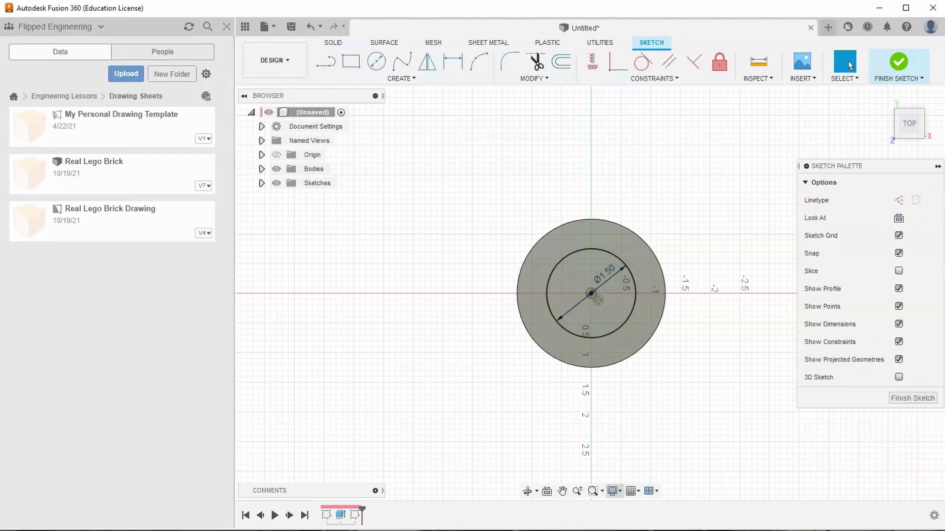
pyautogui.click(850, 64)
pyautogui.click(899, 63)
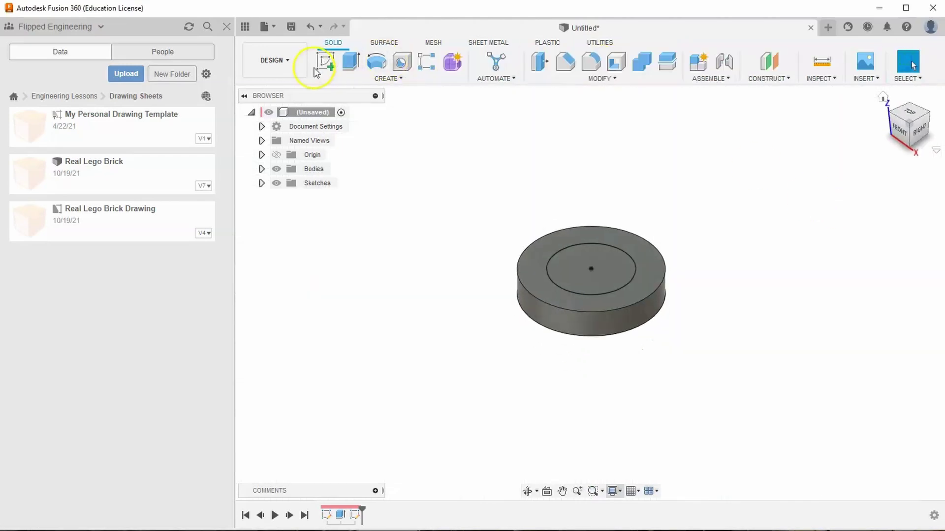
# Extrude the 1.5 in circle 0.75 in, joined to the disc, and begin another sketch
pyautogui.click(350, 62)
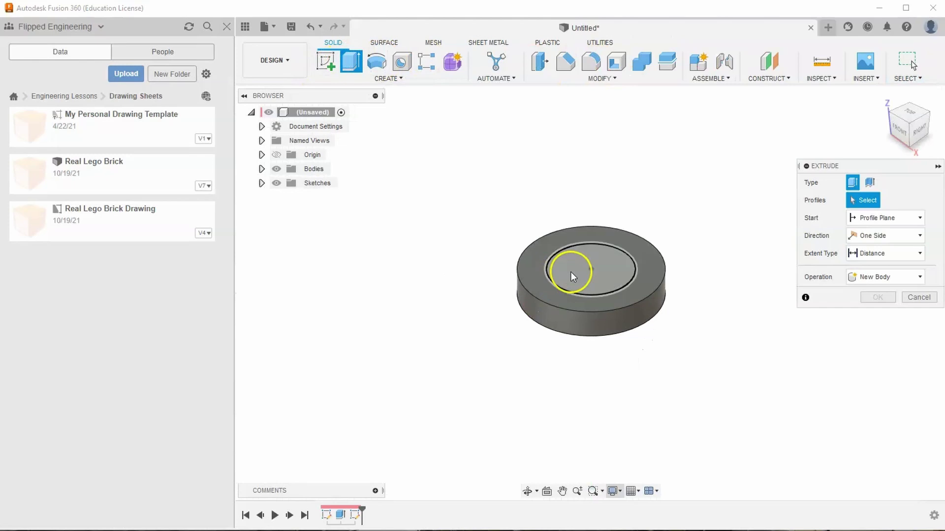
pyautogui.click(569, 274)
pyautogui.write('.75')
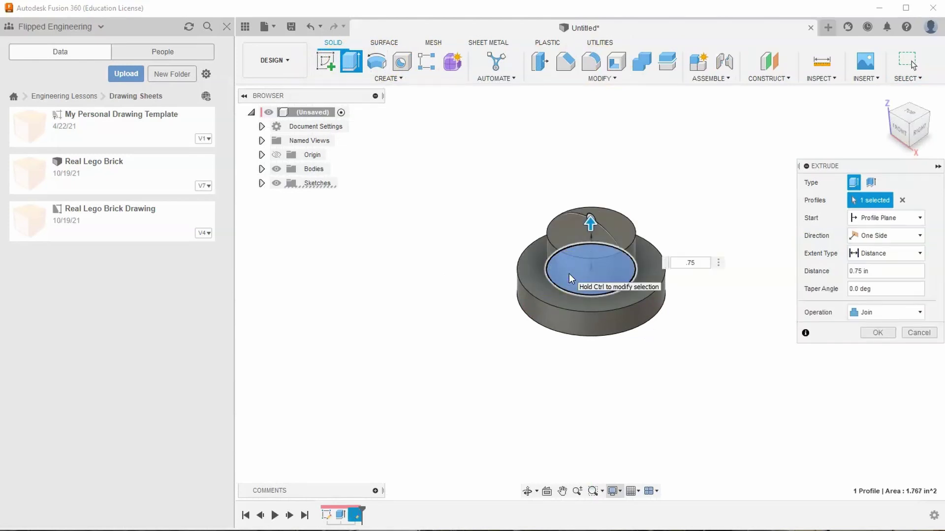
pyautogui.press('Return')
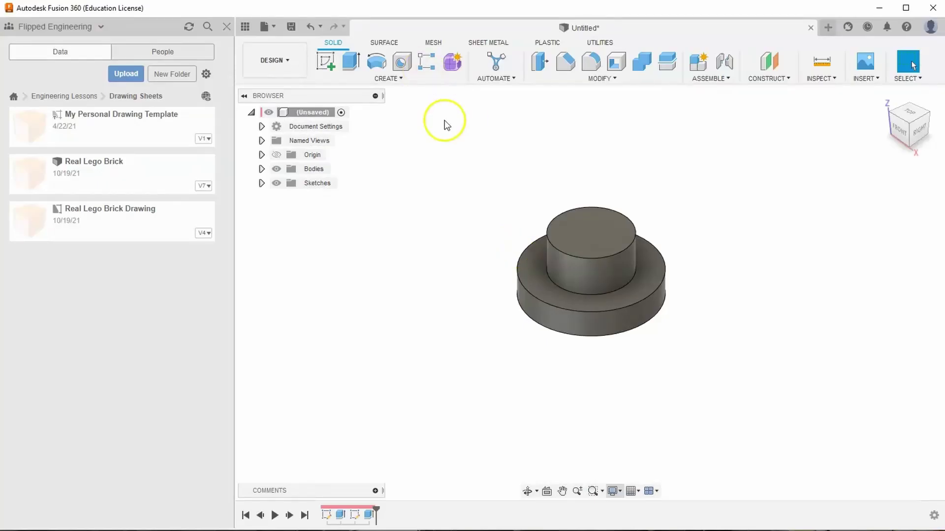
pyautogui.click(349, 68)
pyautogui.click(321, 63)
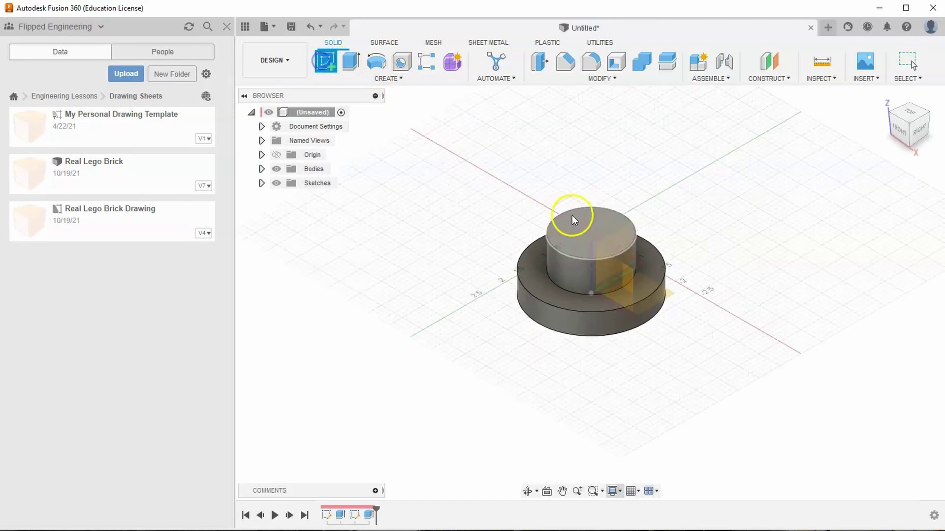
# Sketch a 0.75 in diameter circle at the origin on the boss's top face
pyautogui.click(603, 232)
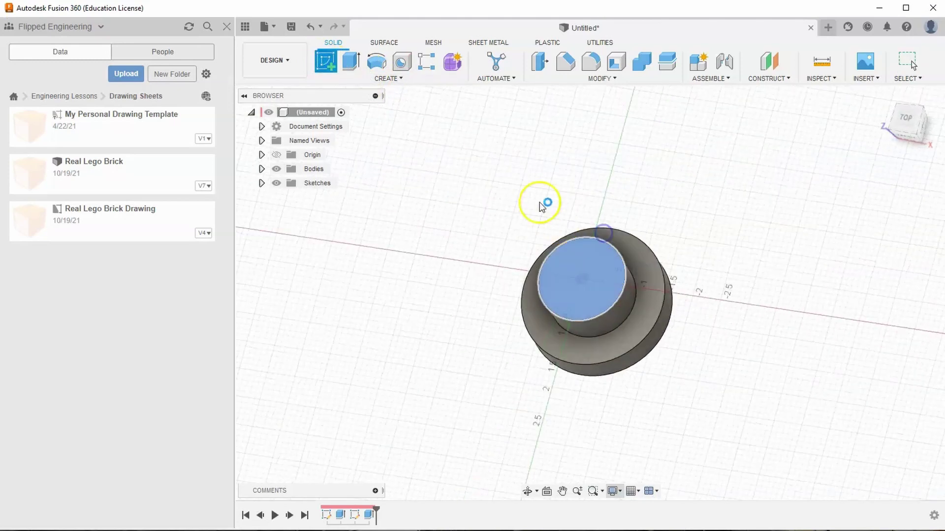
pyautogui.click(377, 62)
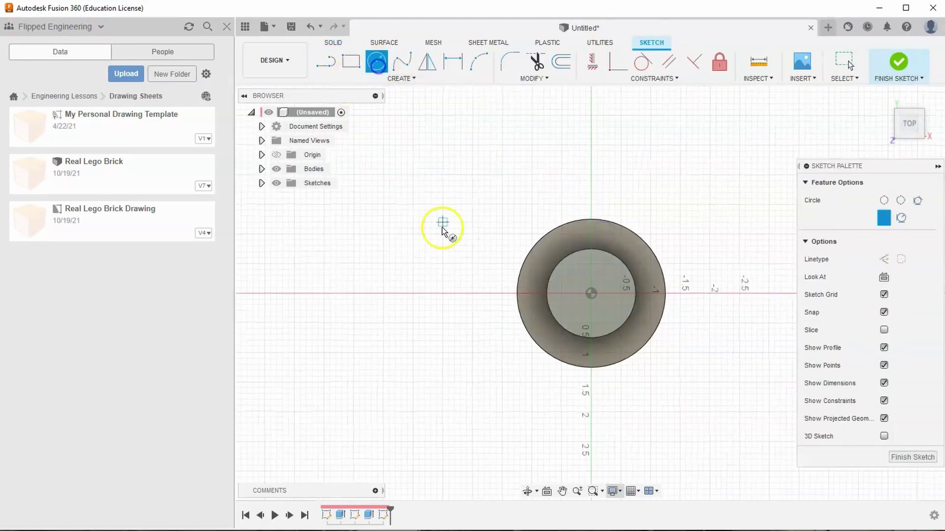
pyautogui.click(591, 294)
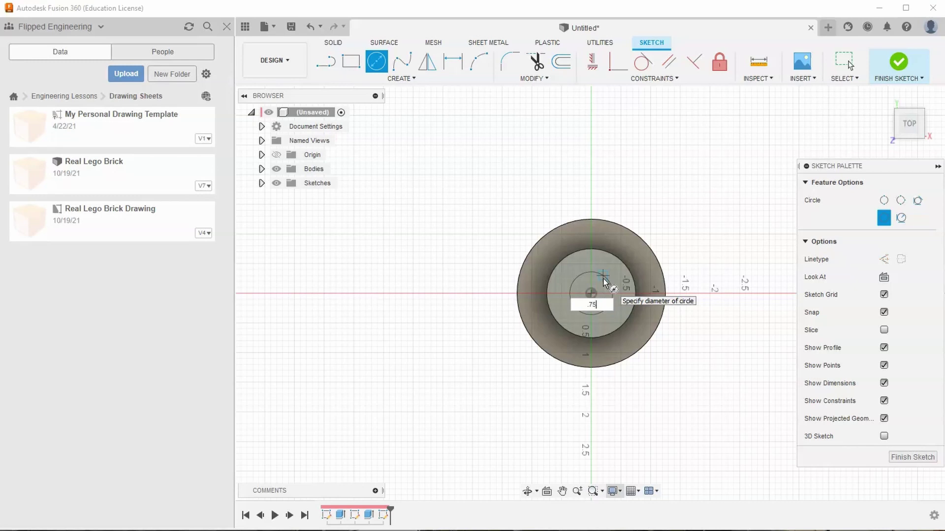
pyautogui.write('.75')
pyautogui.press('Return')
pyautogui.press('Escape')
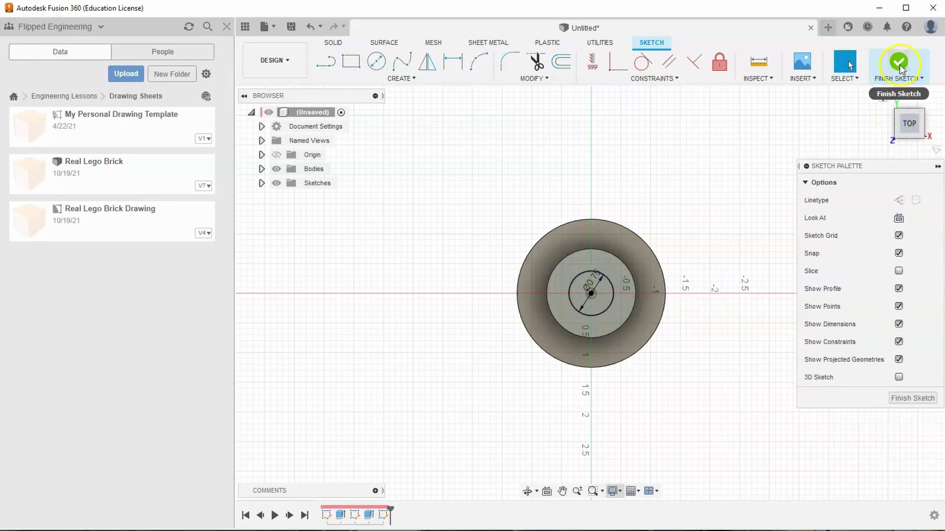
pyautogui.click(899, 64)
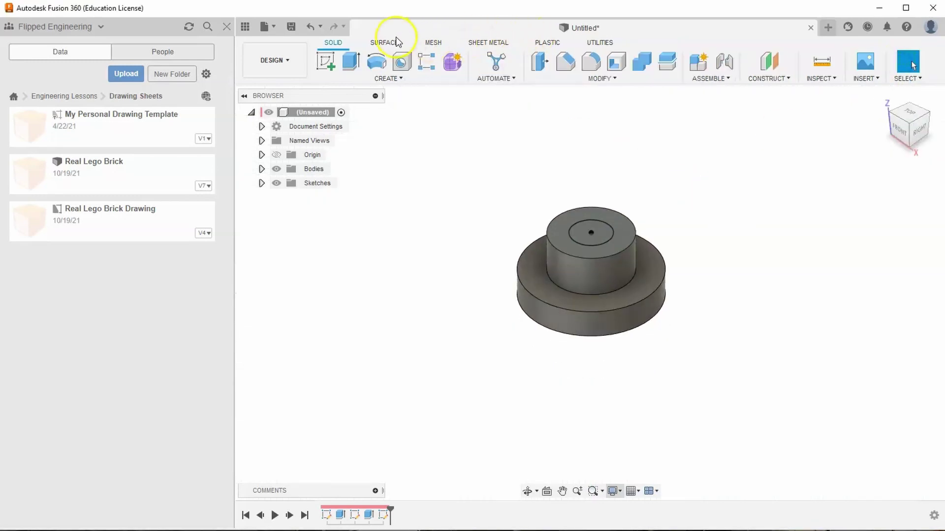
# Cut the 0.75 in circle 0.5 in deep into the boss
pyautogui.click(353, 61)
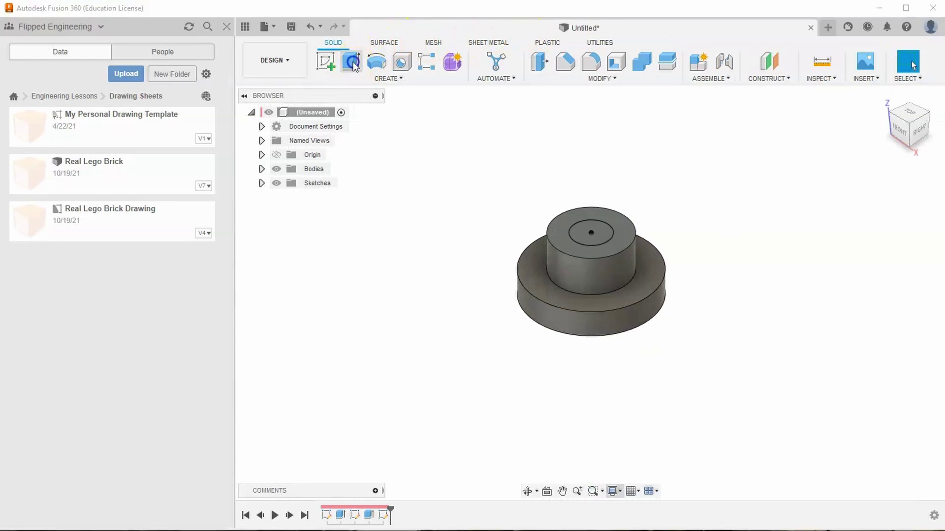
pyautogui.click(607, 233)
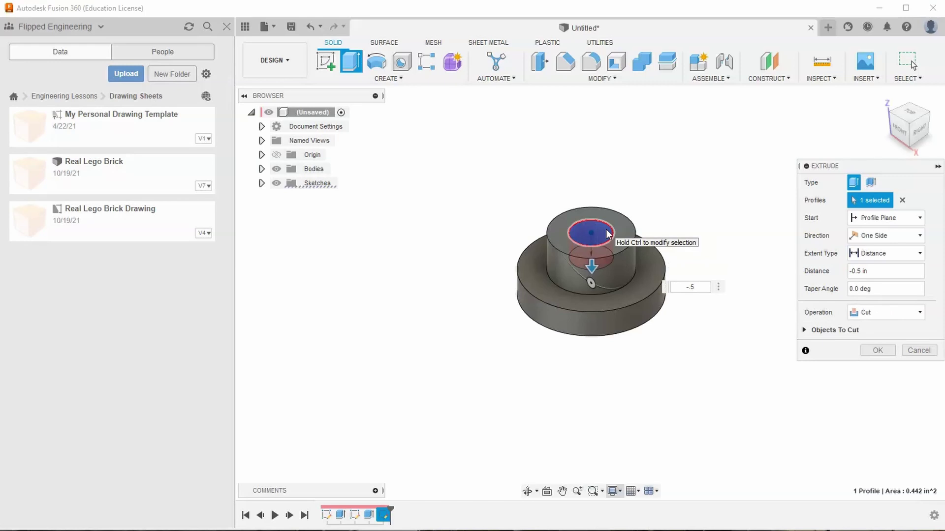
pyautogui.press('Return')
pyautogui.scroll(5, 589, 232)
pyautogui.moveTo(589, 232); pyautogui.dragTo(569, 190, button='middle')
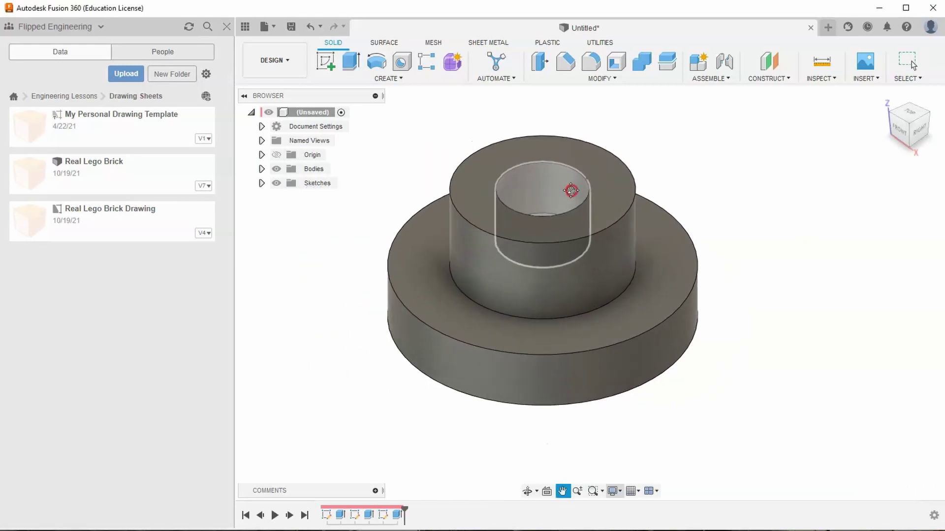
# Sketch a 1 in diameter circle at the origin on the flange's bottom face
pyautogui.click(908, 147)
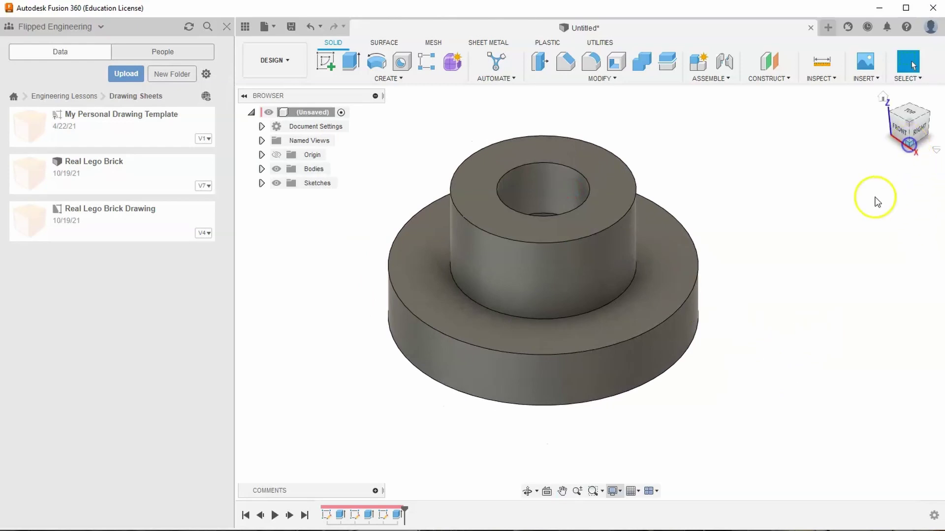
pyautogui.click(326, 63)
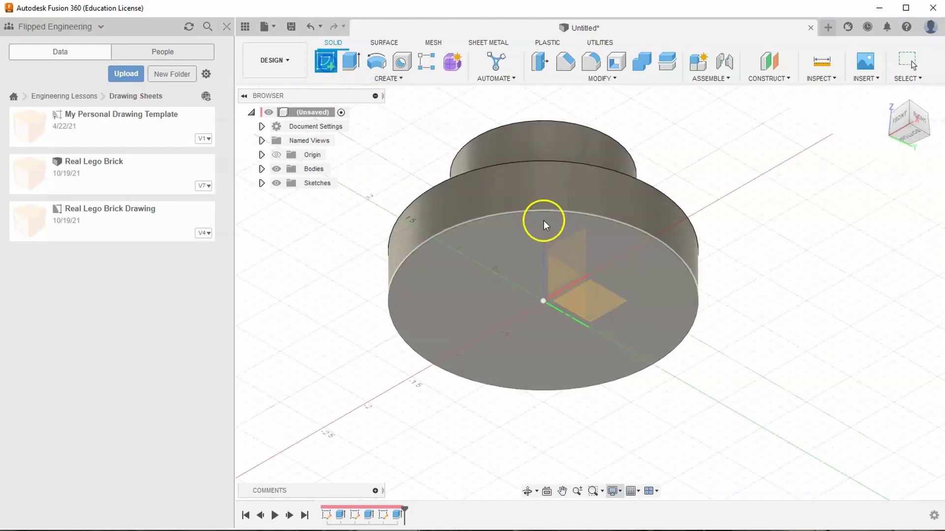
pyautogui.click(563, 253)
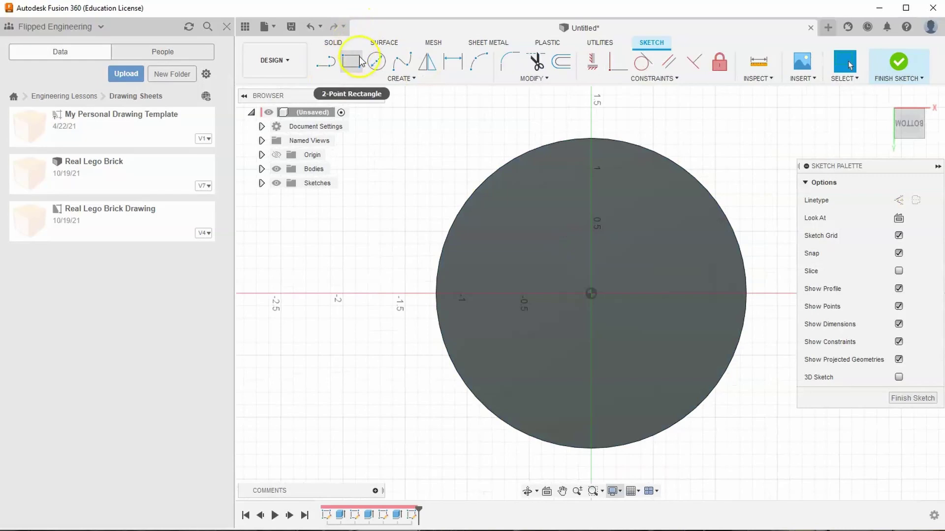
pyautogui.click(377, 63)
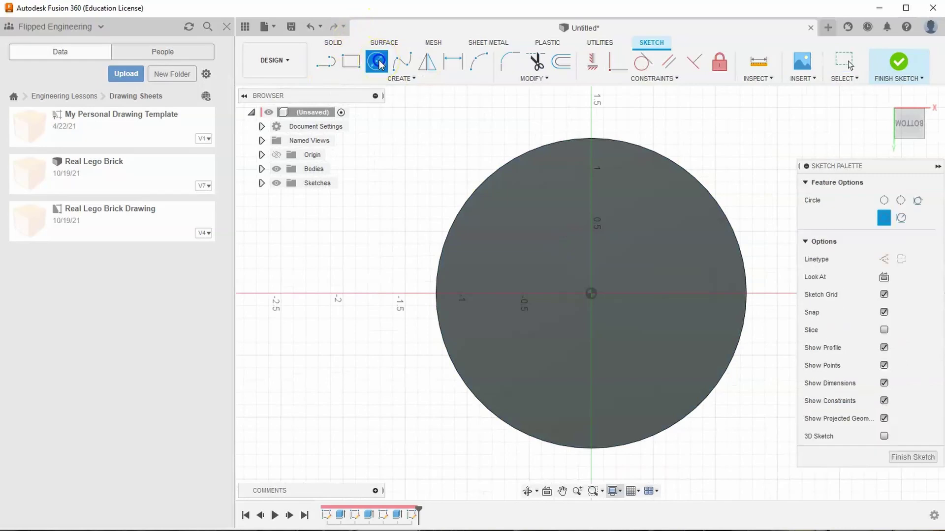
pyautogui.click(591, 293)
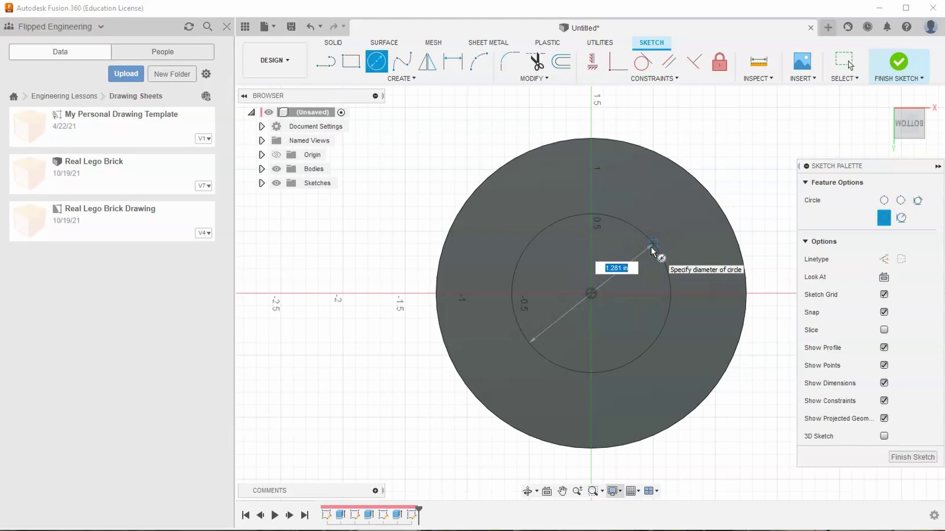
pyautogui.write('1')
pyautogui.press('Return')
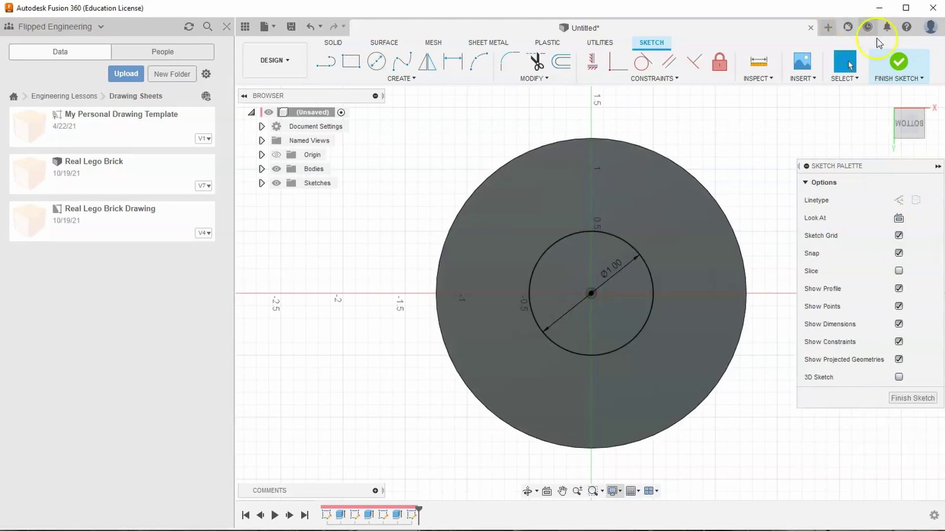
pyautogui.click(898, 63)
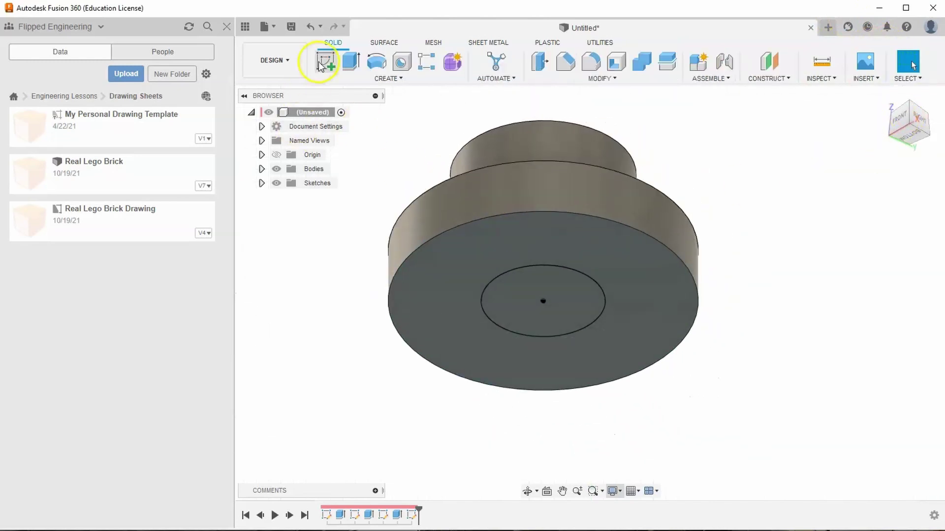
# Cut the 1 in circle 0.75 in deep and check the resulting hole from below
pyautogui.click(350, 61)
pyautogui.click(538, 285)
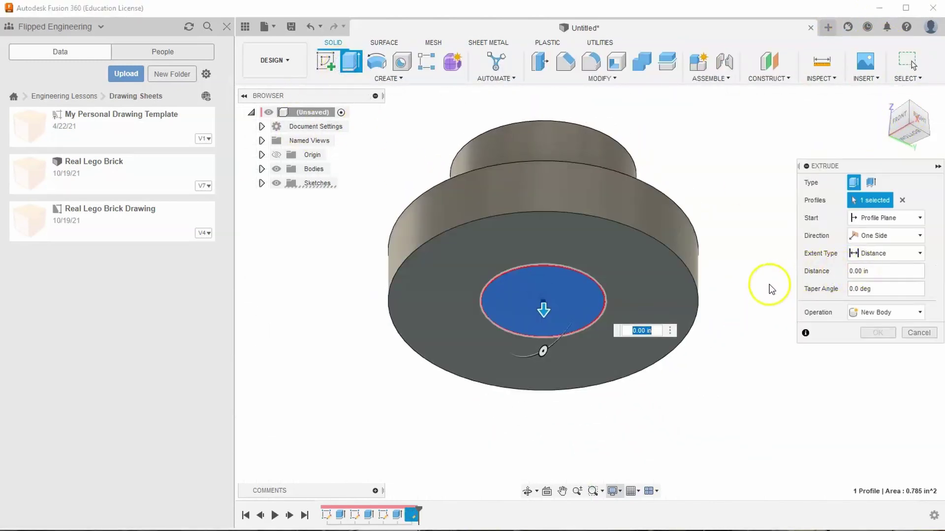
pyautogui.write('-.75')
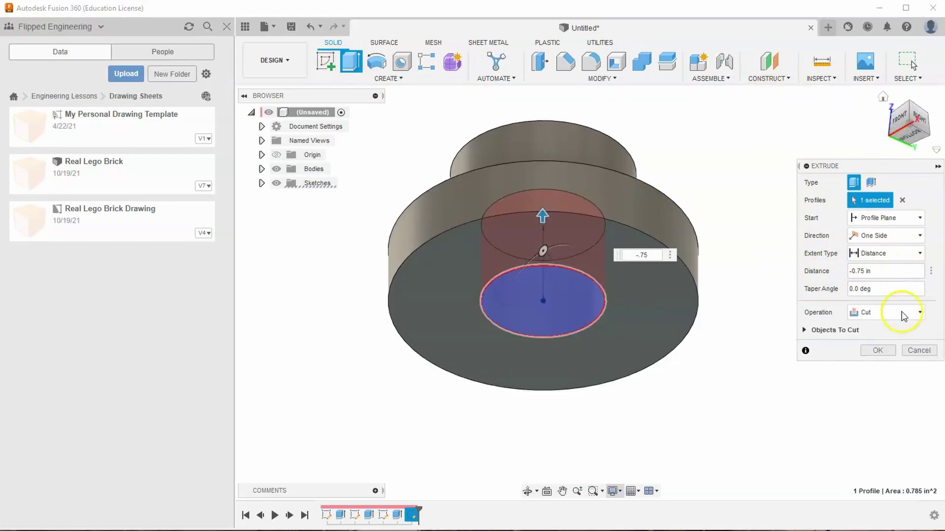
pyautogui.click(877, 350)
pyautogui.keyDown('shift'); pyautogui.moveTo(912, 150); pyautogui.dragTo(922, 162, button='middle'); pyautogui.keyUp('shift')
pyautogui.click(583, 257)
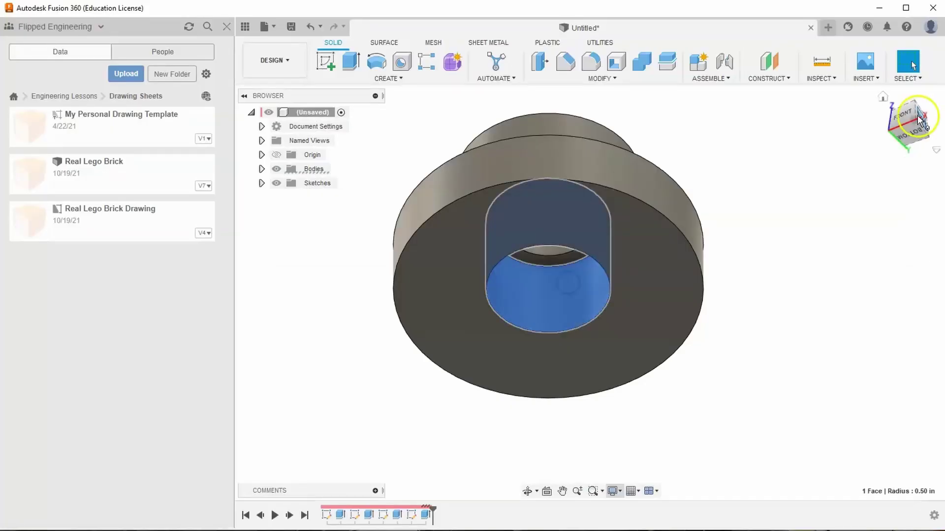
pyautogui.click(883, 96)
pyautogui.keyDown('ctrl'); pyautogui.click(530, 181); pyautogui.keyUp('ctrl')
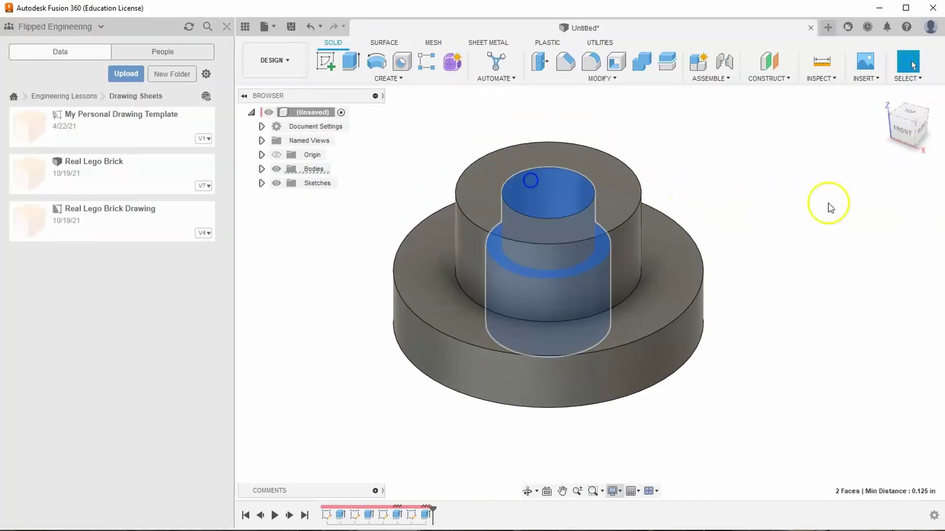
pyautogui.click(898, 131)
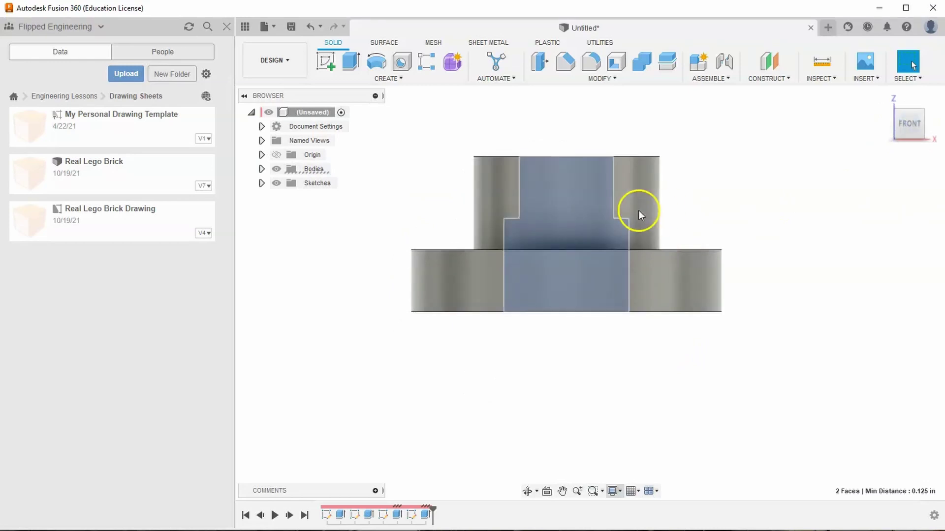
pyautogui.click(883, 99)
pyautogui.click(801, 185)
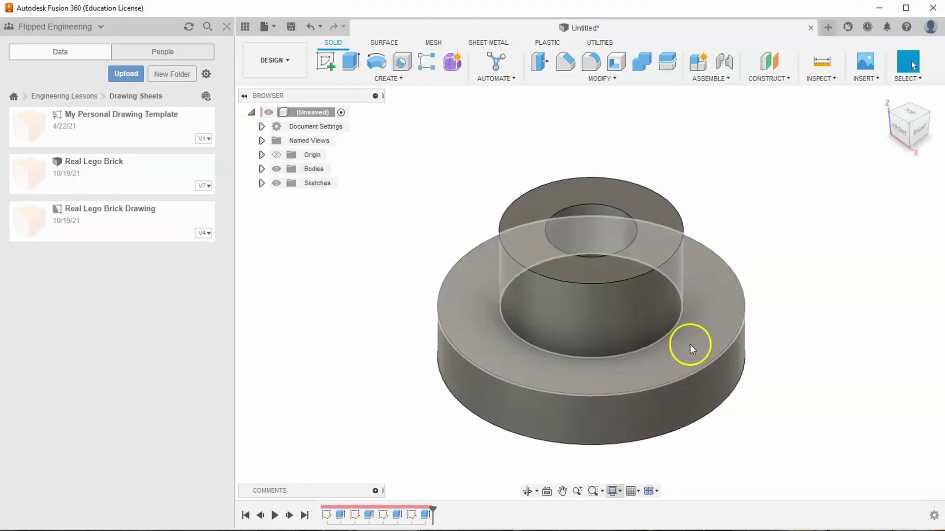
pyautogui.click(721, 301)
# Sketch a 0.25 in diameter circle on the flange's top face, left of centre
pyautogui.click(323, 61)
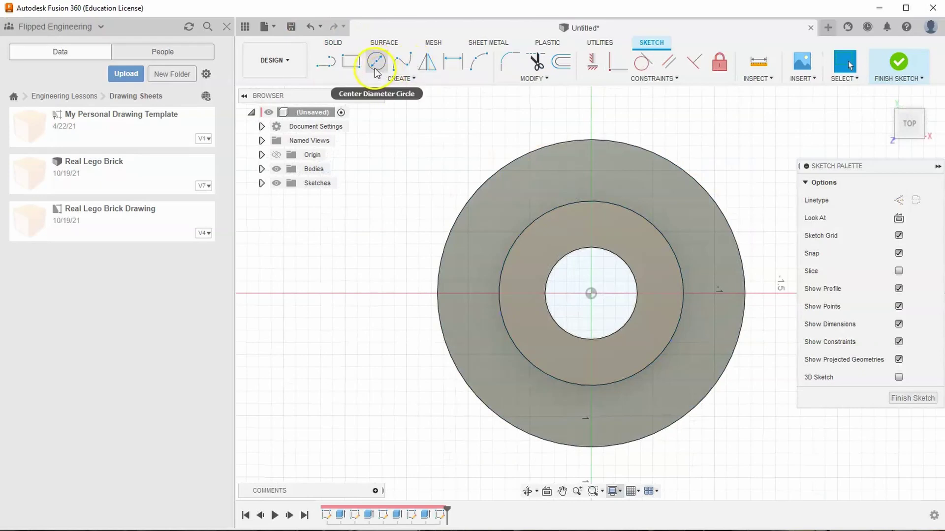
pyautogui.click(375, 68)
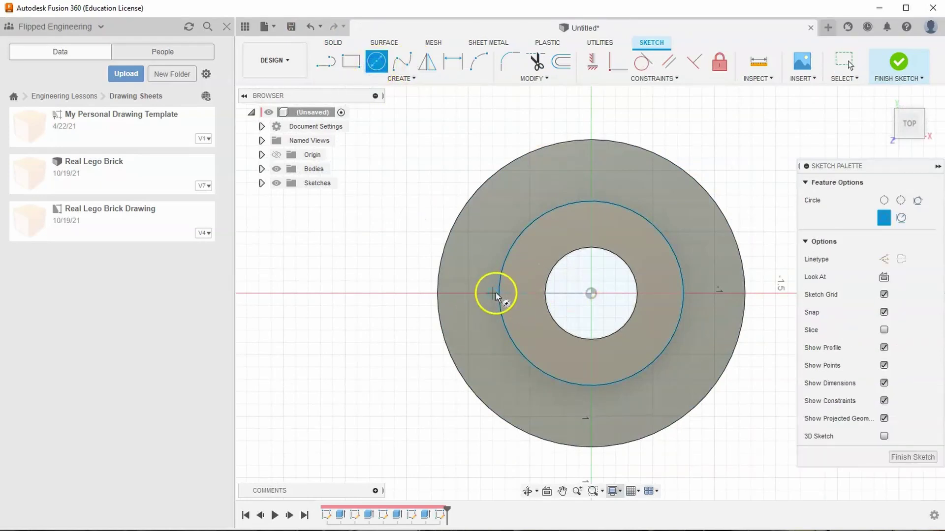
pyautogui.click(468, 293)
pyautogui.press('BackSpace')
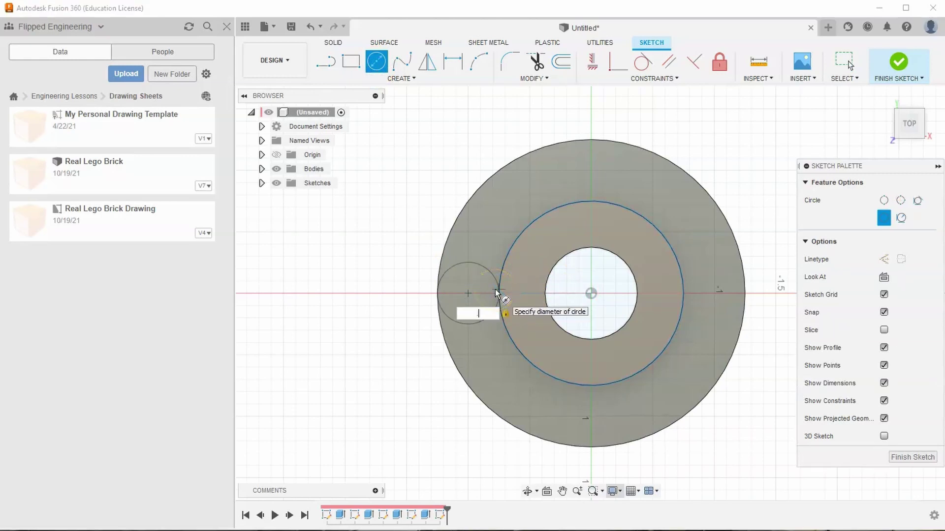
pyautogui.press('Return')
pyautogui.press('Escape')
# Constrain the small circle's centre horizontally level with the origin
pyautogui.rightClick(391, 184)
pyautogui.click(510, 147)
pyautogui.click(594, 69)
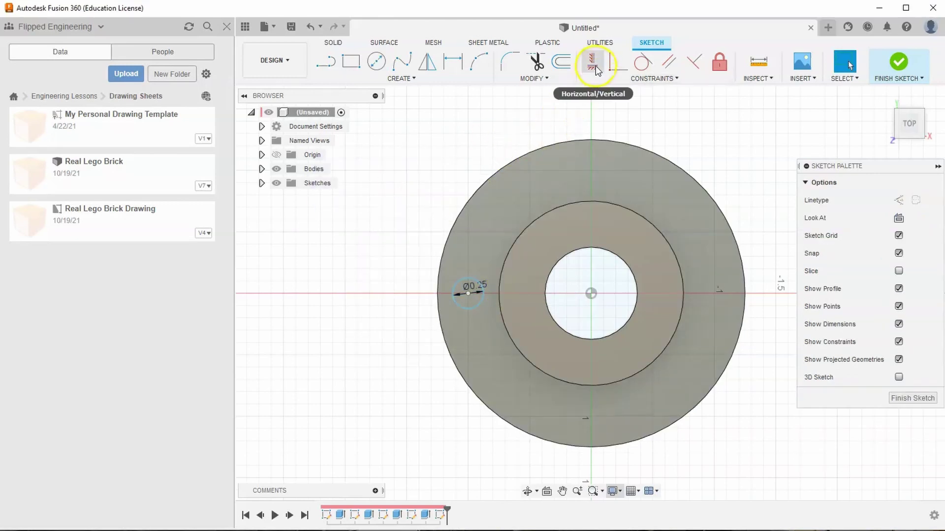
pyautogui.click(468, 294)
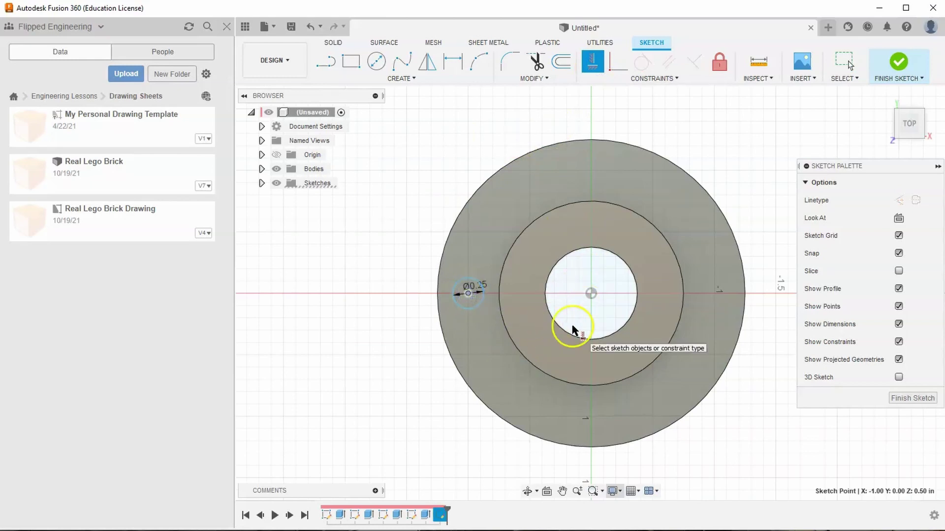
pyautogui.click(591, 295)
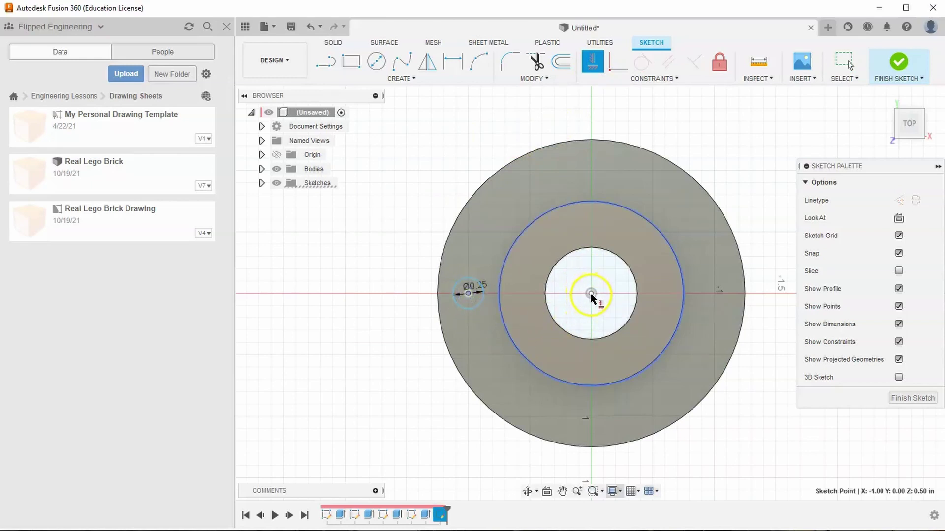
pyautogui.click(366, 293)
pyautogui.click(406, 288)
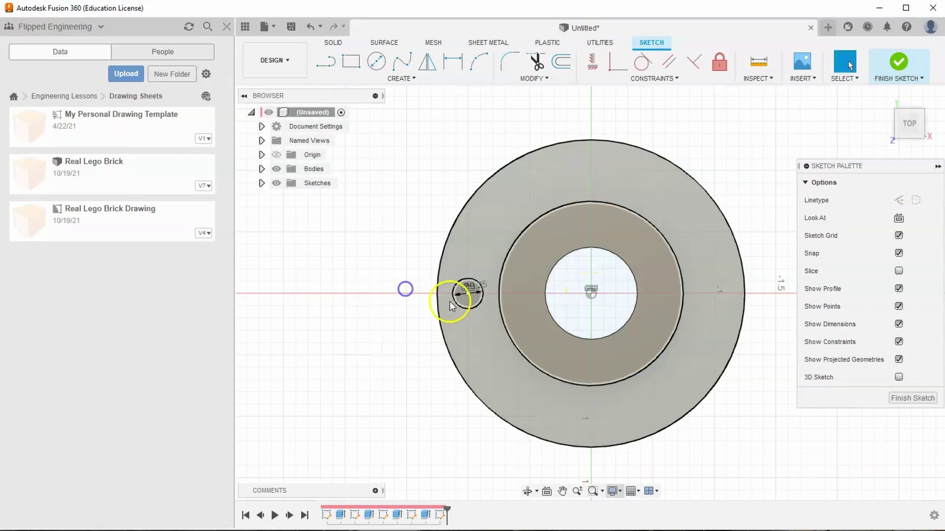
pyautogui.moveTo(468, 294)
pyautogui.mouseDown()
pyautogui.moveTo(382, 294)
pyautogui.moveTo(548, 289)
pyautogui.mouseUp()
pyautogui.click(456, 297)
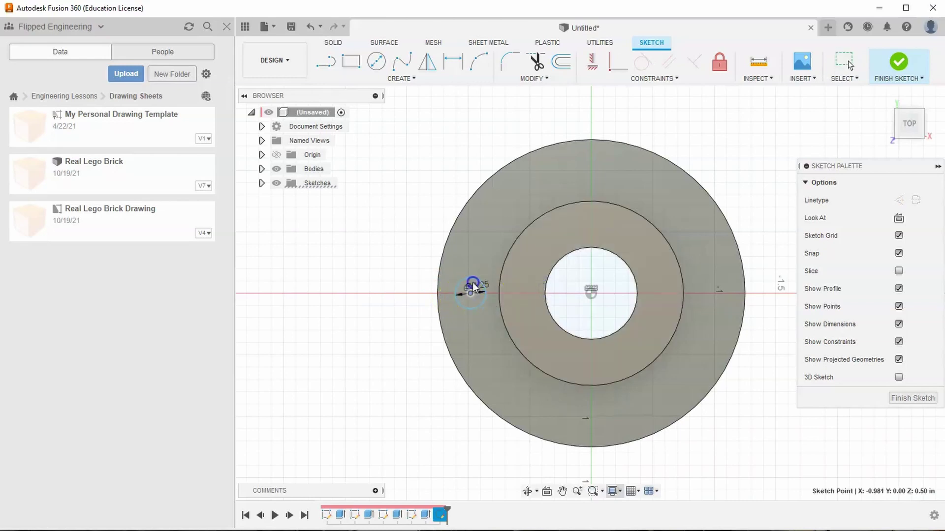
pyautogui.click(413, 259)
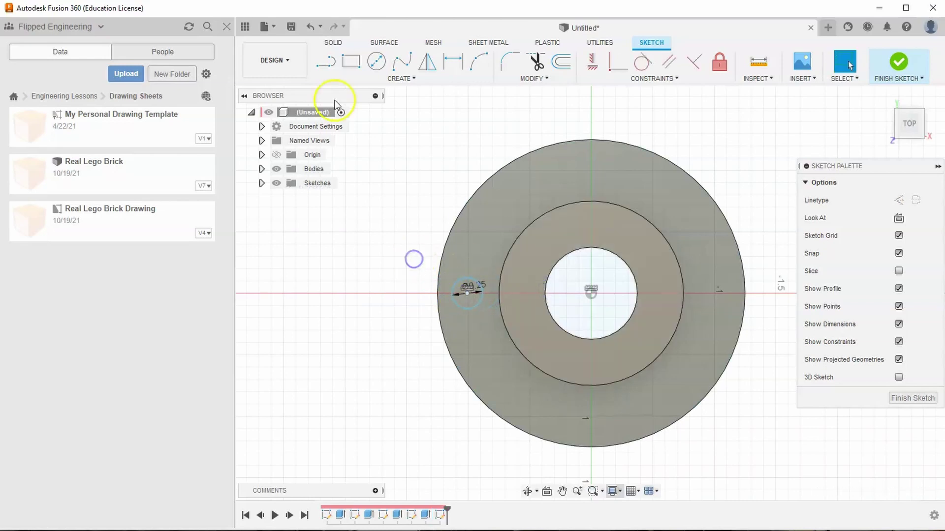
pyautogui.click(412, 174)
# Dimension the small circle's centre 1.00 in from the bushing's centre
pyautogui.click(453, 61)
pyautogui.click(466, 293)
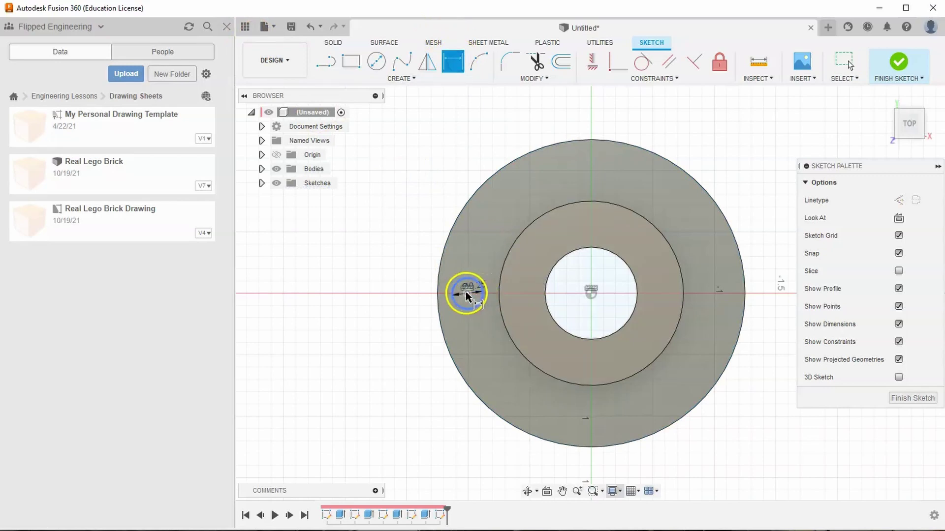
pyautogui.click(590, 293)
pyautogui.click(550, 116)
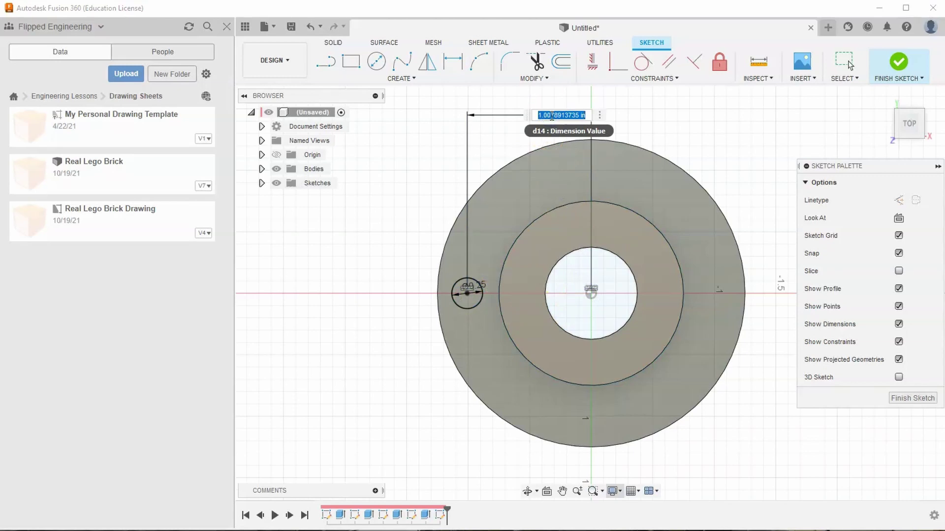
pyautogui.write('1')
pyautogui.press('Return')
pyautogui.click(517, 322)
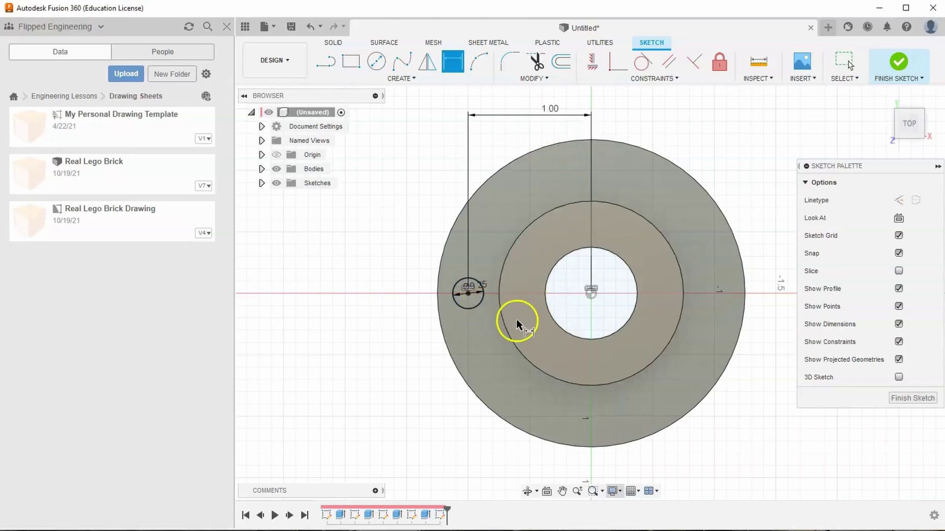
# Extrude-cut the 0.25 in circle down through the flange and view the part from above
pyautogui.click(899, 62)
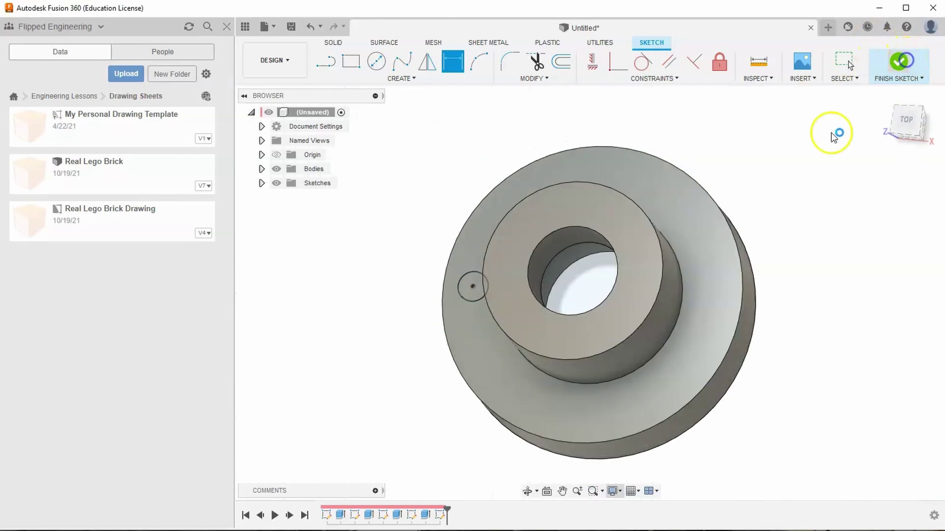
pyautogui.click(348, 62)
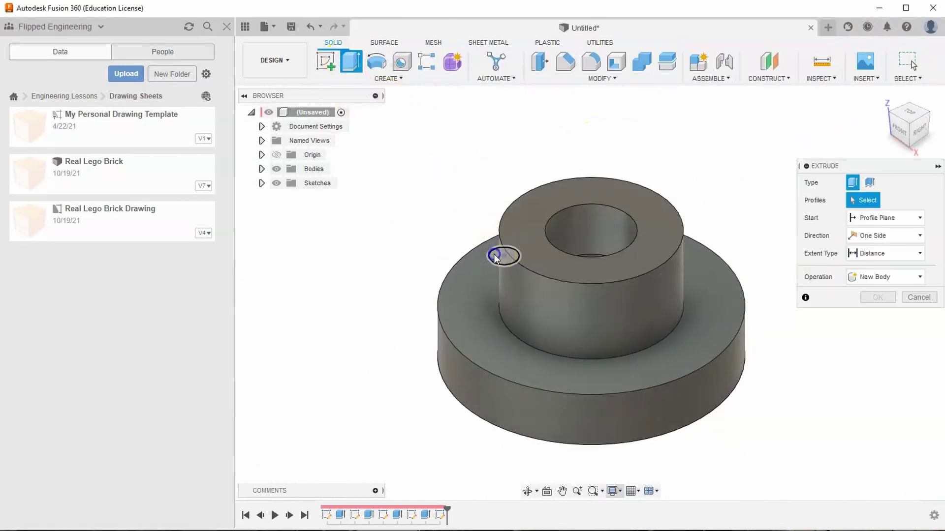
pyautogui.click(503, 255)
pyautogui.moveTo(490, 196); pyautogui.dragTo(489, 496)
pyautogui.click(877, 350)
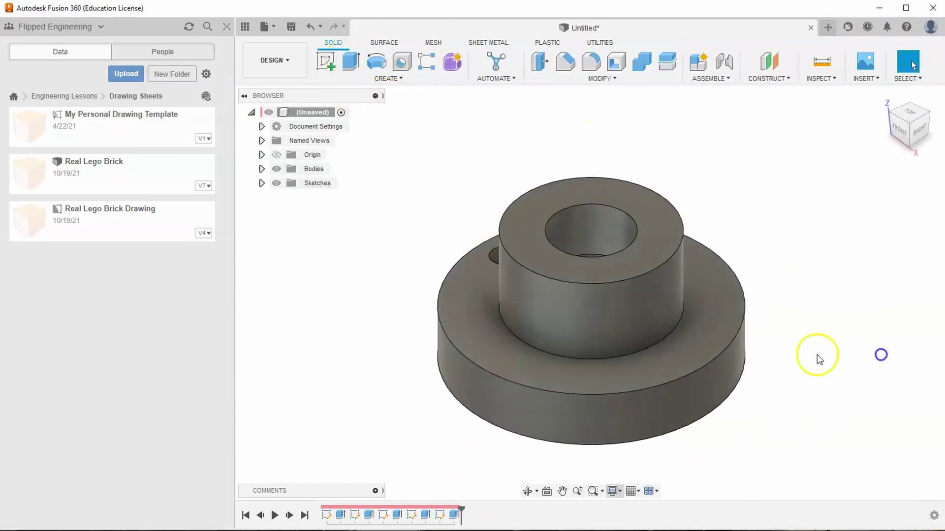
pyautogui.moveTo(636, 222); pyautogui.dragTo(704, 165, button='middle')
pyautogui.keyDown('shift'); pyautogui.moveTo(867, 133); pyautogui.dragTo(576, 147, button='middle'); pyautogui.keyUp('shift')
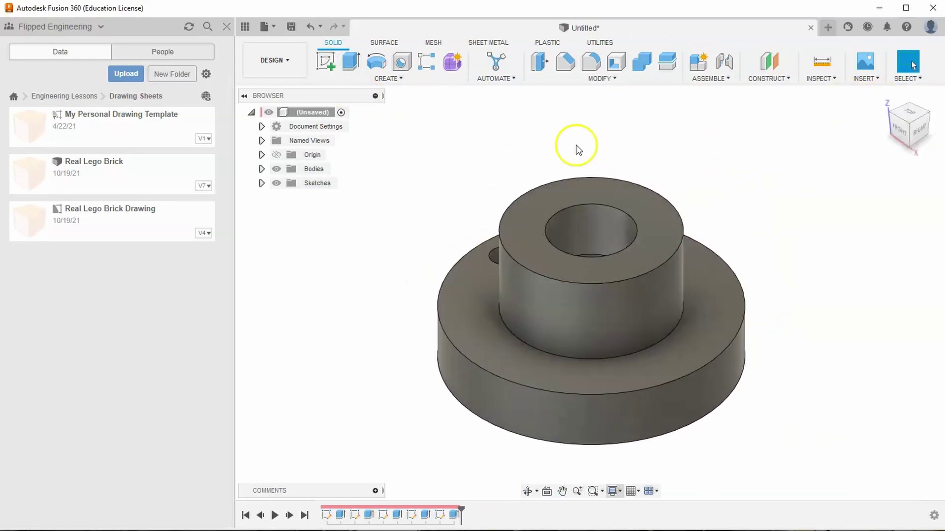
pyautogui.click(389, 78)
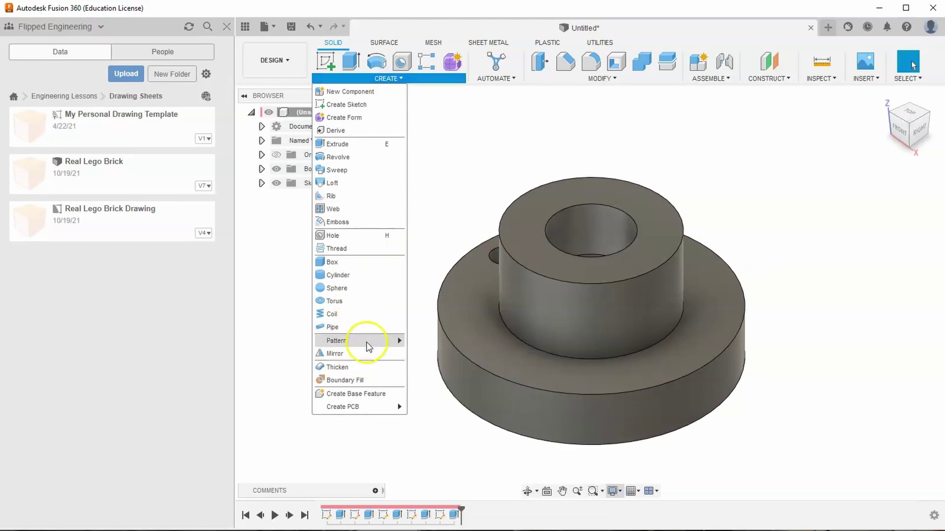
# Circular-pattern the bolt hole feature around the flange edge with quantity 4
pyautogui.moveTo(365, 345)
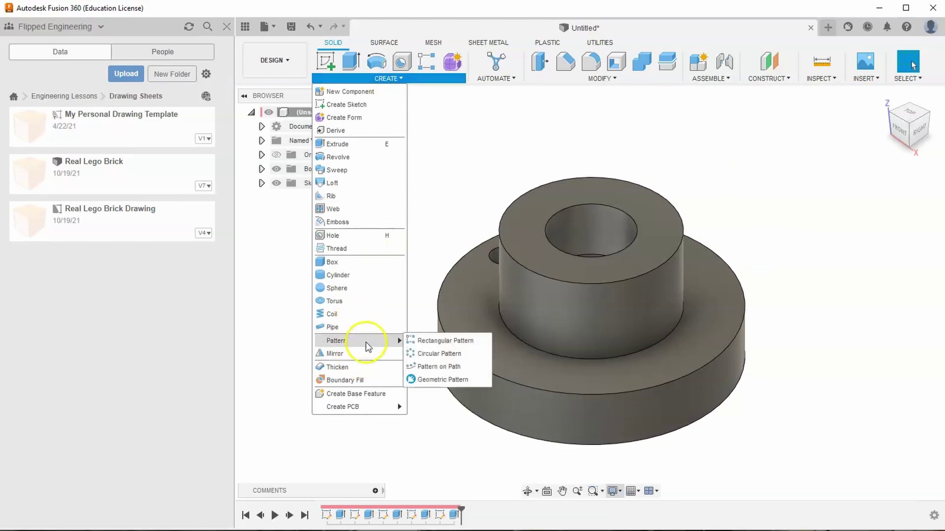
pyautogui.click(425, 354)
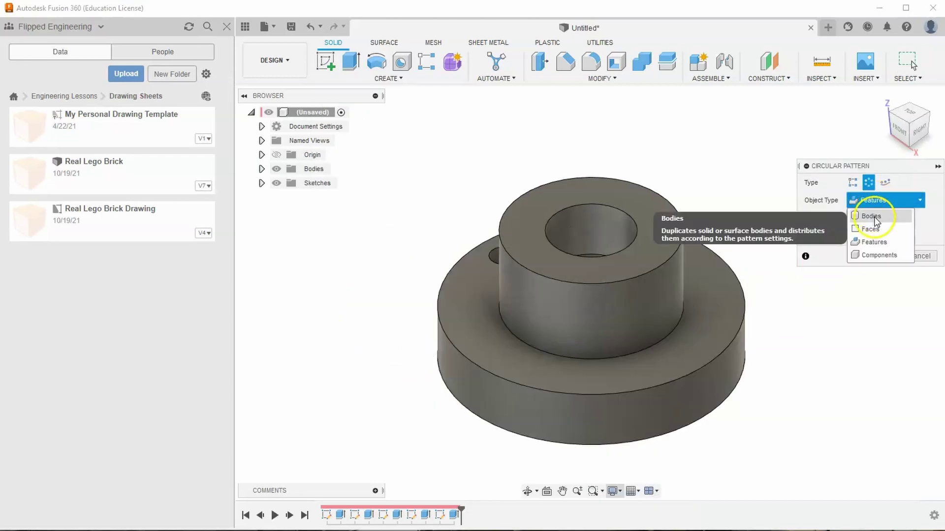
pyautogui.click(879, 205)
pyautogui.click(879, 203)
pyautogui.click(874, 242)
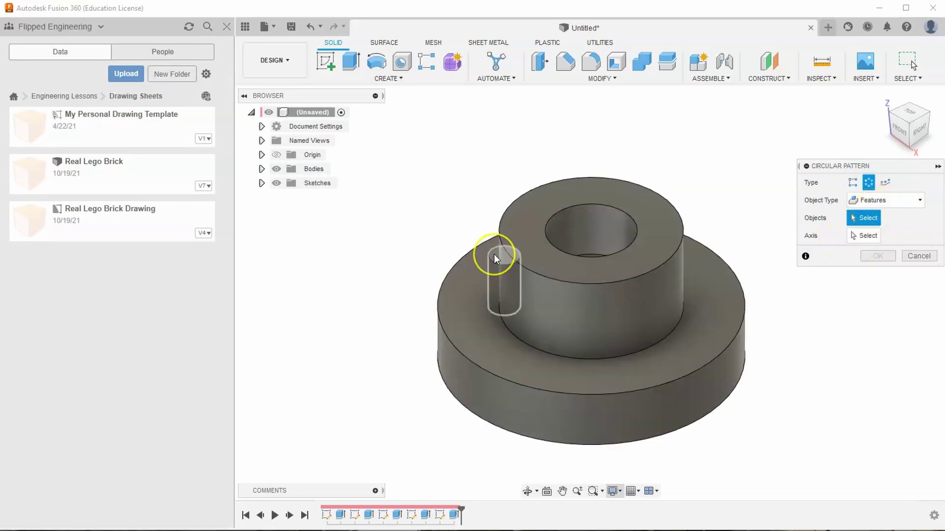
pyautogui.click(497, 253)
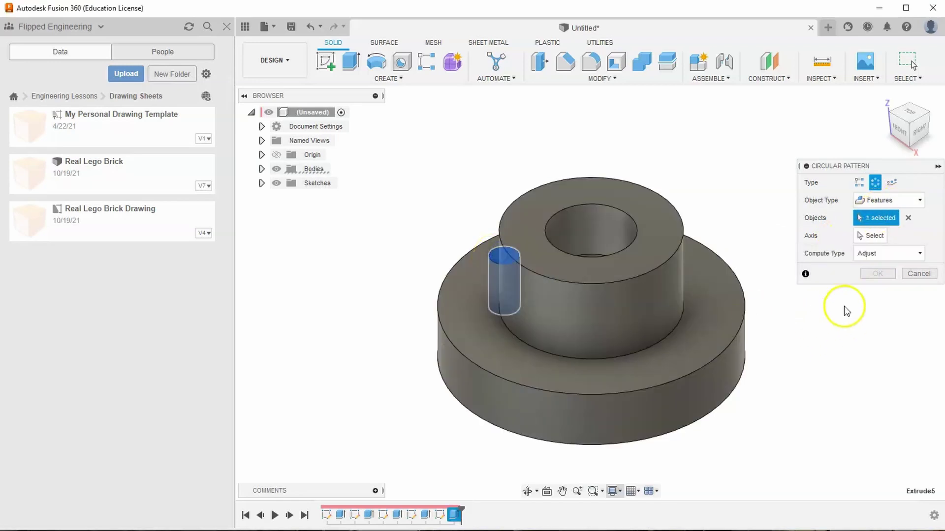
pyautogui.click(871, 236)
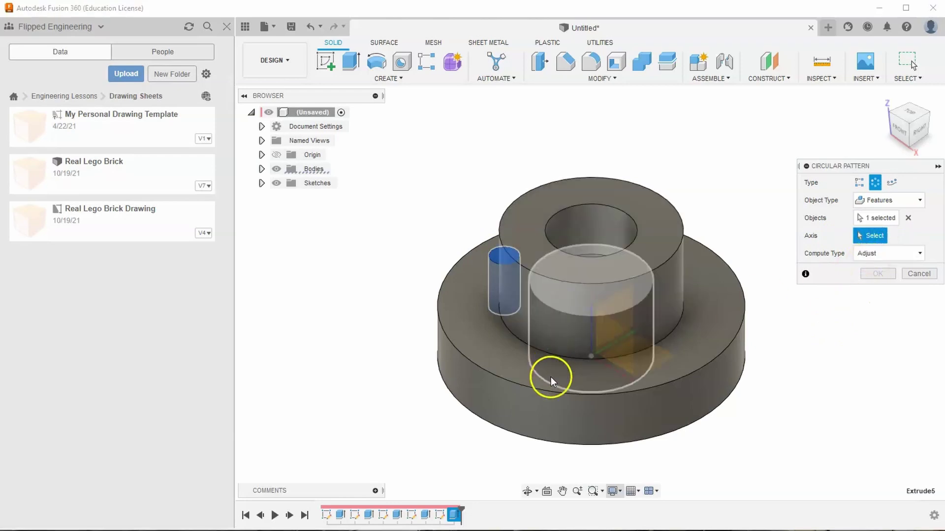
pyautogui.click(468, 358)
pyautogui.click(868, 290)
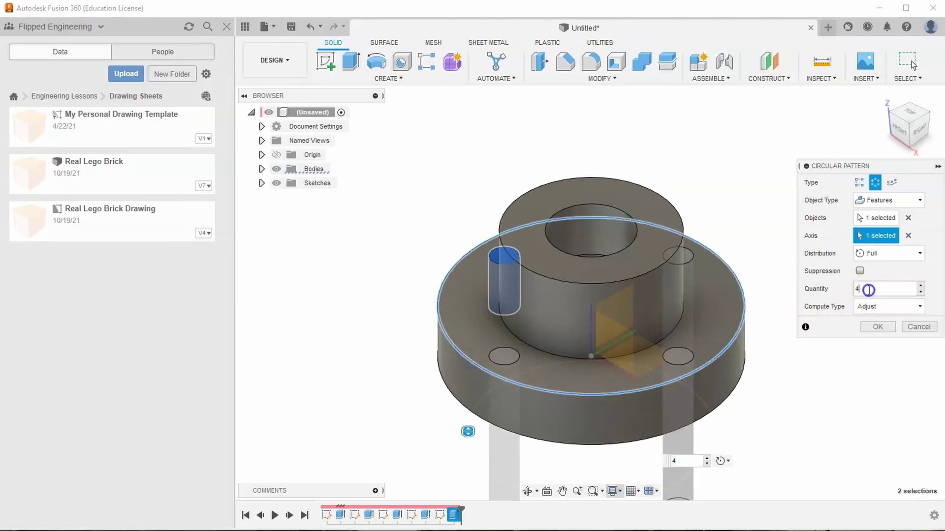
pyautogui.click(876, 289)
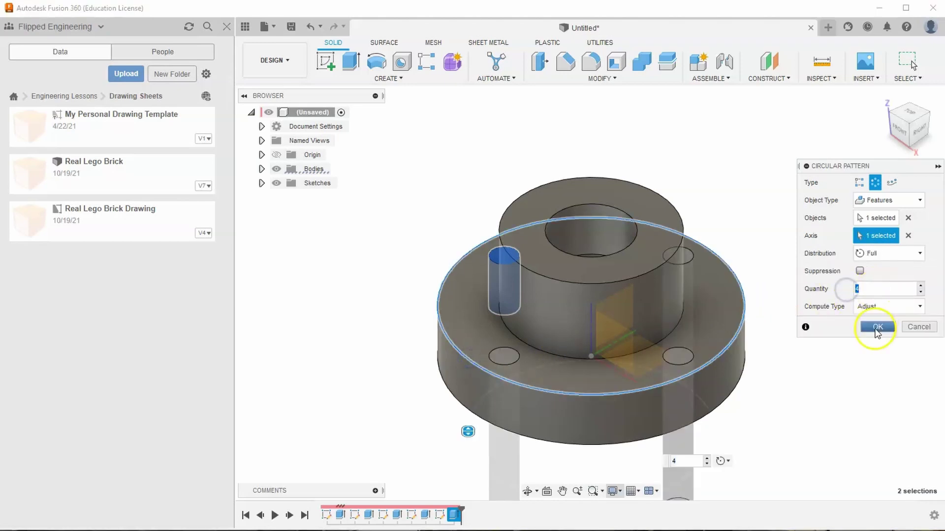
pyautogui.click(870, 328)
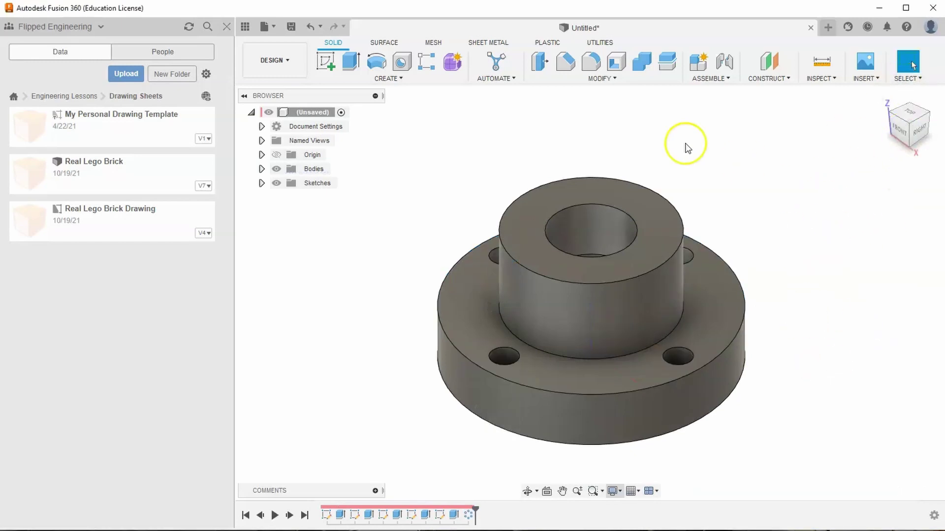
# Return the model to the home isometric view and bring up the save prompt
pyautogui.keyDown('shift'); pyautogui.moveTo(908, 123); pyautogui.dragTo(908, 91, button='middle'); pyautogui.keyUp('shift')
pyautogui.click(883, 99)
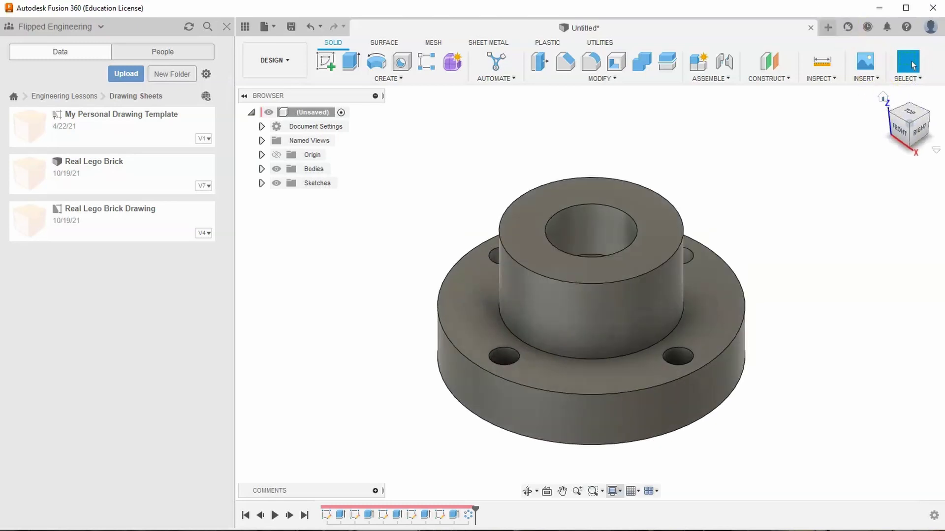
pyautogui.click(291, 26)
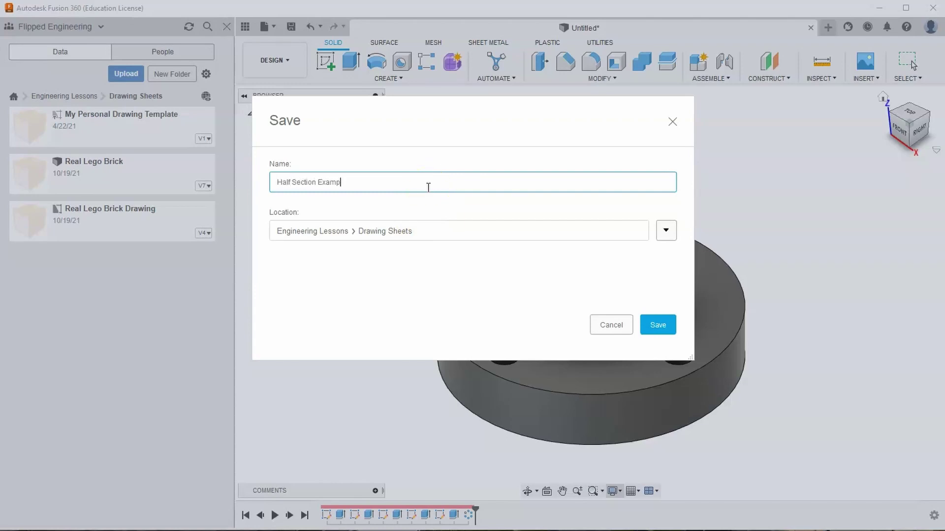
# Save the design as 'Half Section Example' in Engineering Lessons > Drawing Sheets
pyautogui.click(659, 325)
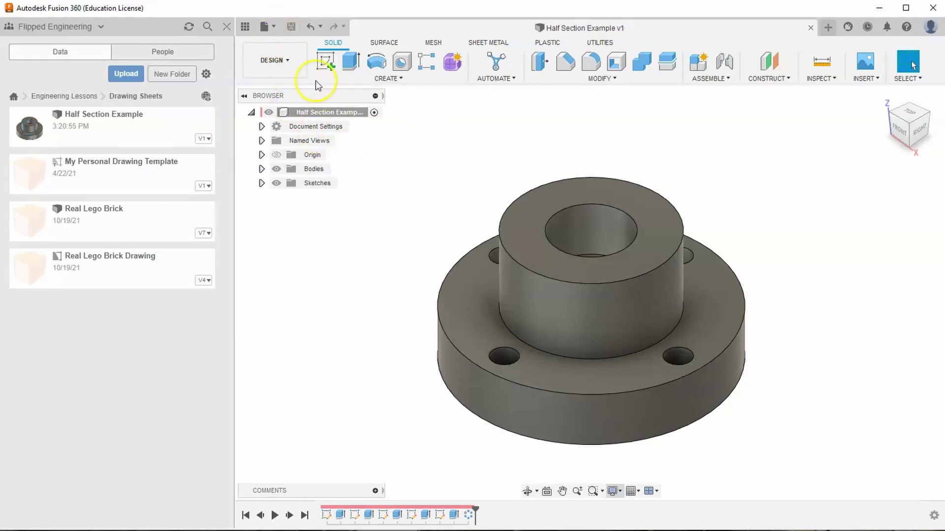
# Create a drawing from the design using My Personal Drawing Template
pyautogui.click(273, 60)
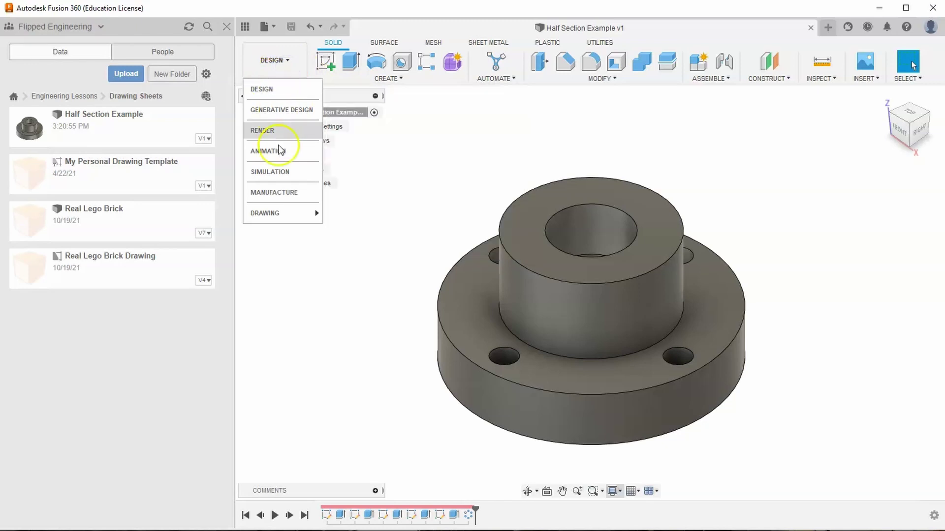
pyautogui.moveTo(279, 213)
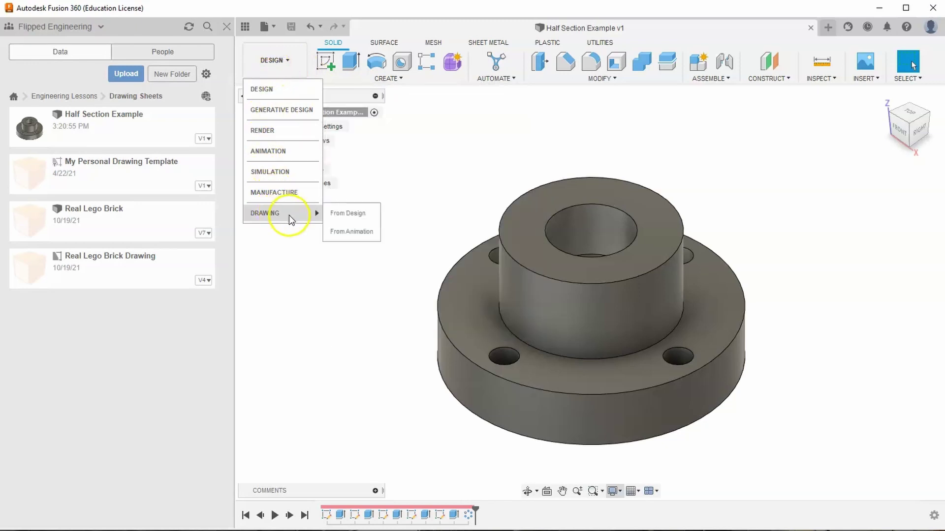
pyautogui.click(336, 214)
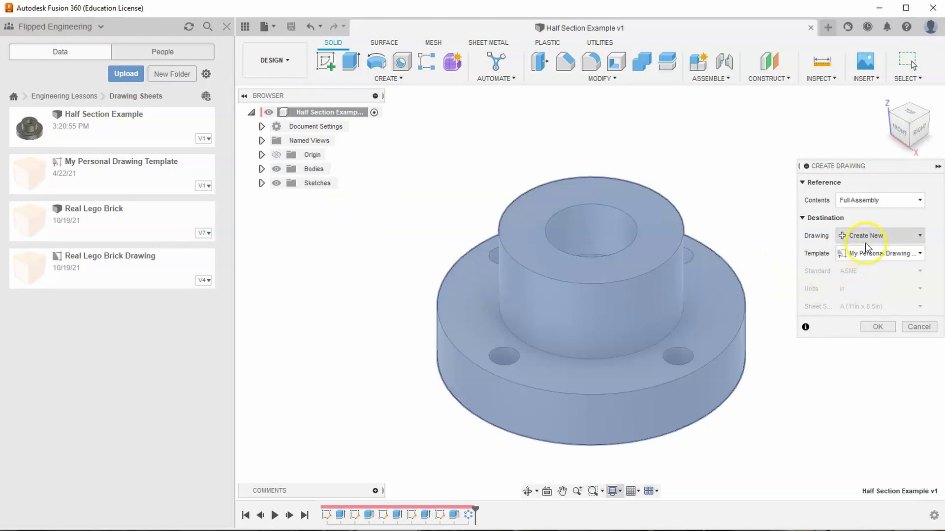
pyautogui.click(887, 256)
pyautogui.click(886, 255)
pyautogui.click(887, 256)
pyautogui.click(881, 283)
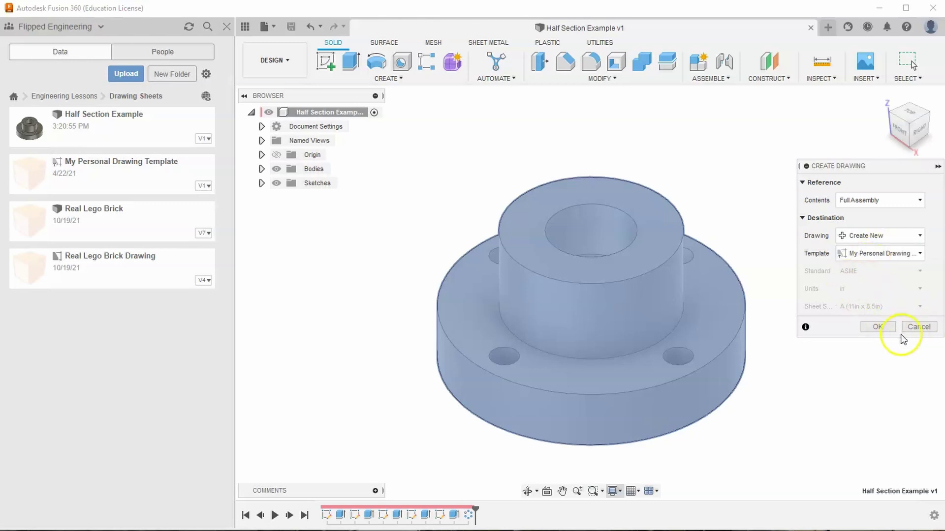
pyautogui.click(875, 329)
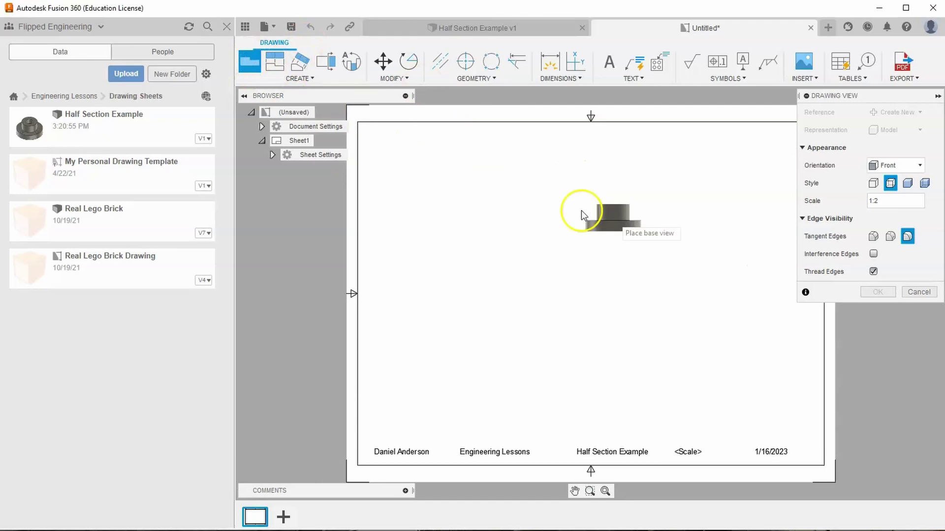
# Place a Top base view with visible and hidden edges at scale 1 in the sheet's upper-left
pyautogui.click(904, 172)
pyautogui.click(888, 178)
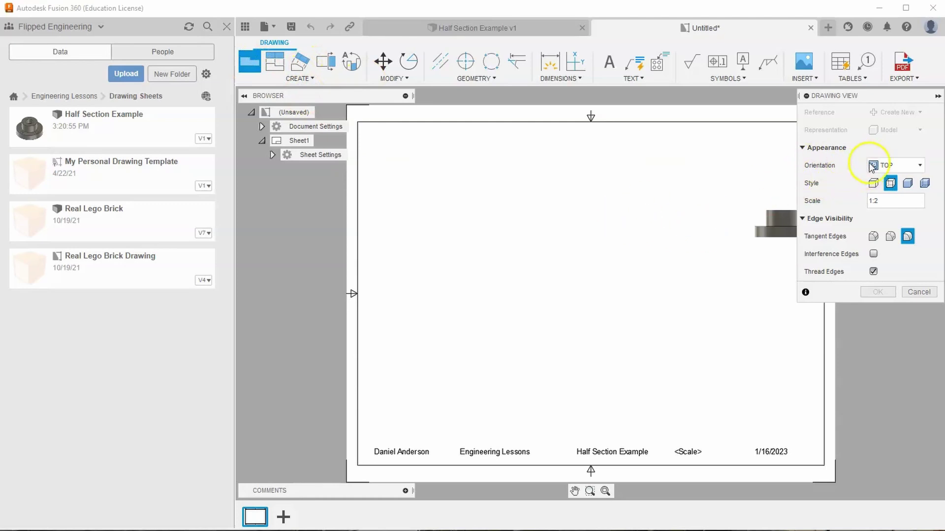
pyautogui.click(887, 189)
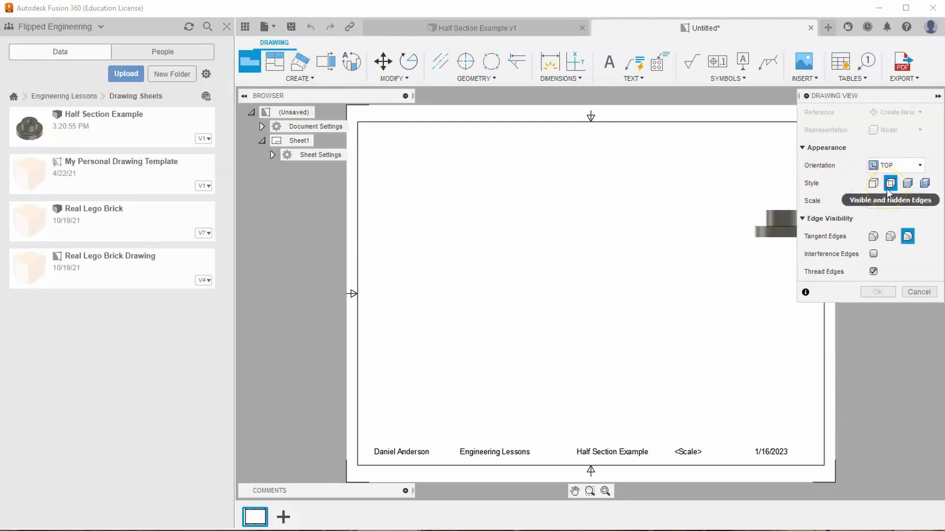
pyautogui.click(875, 200)
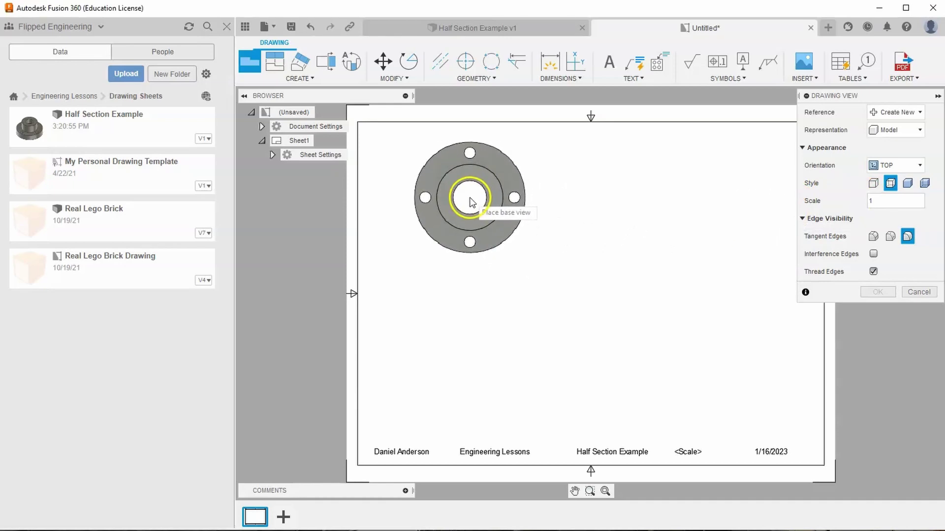
pyautogui.click(481, 202)
pyautogui.click(696, 281)
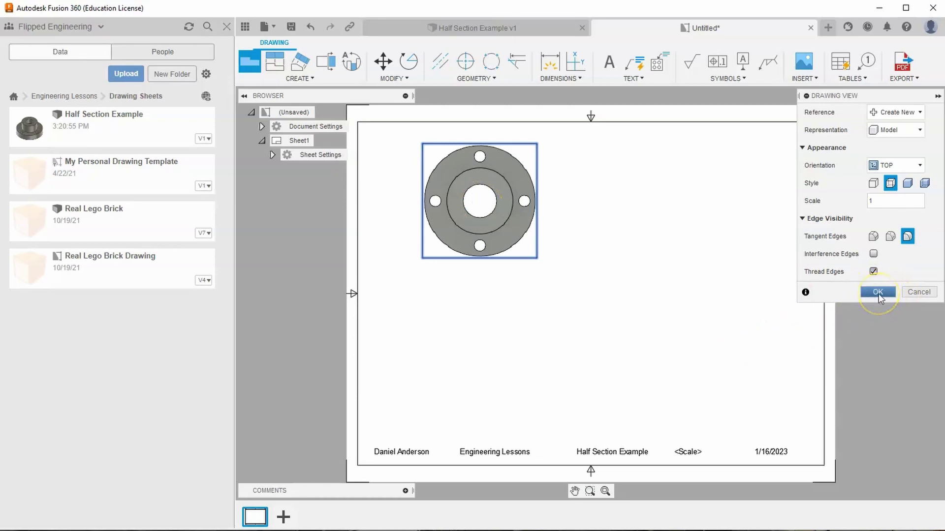
pyautogui.click(877, 293)
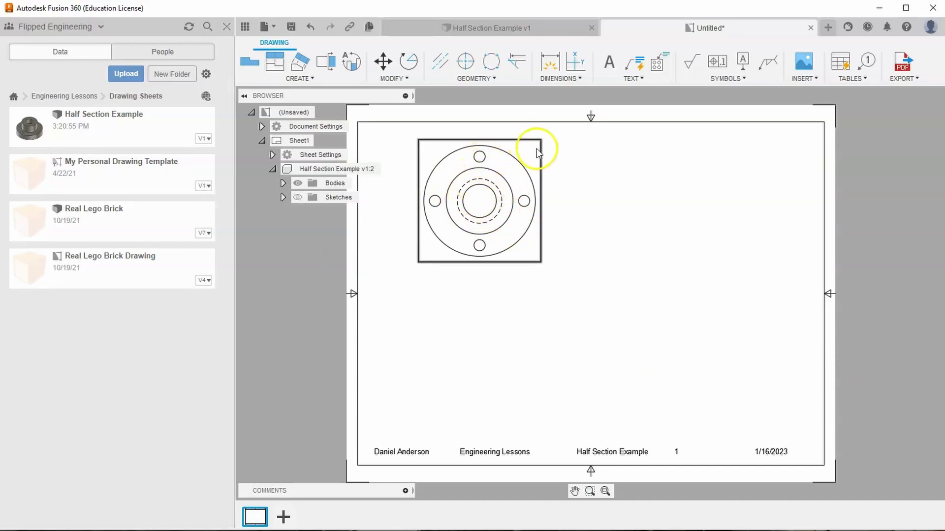
# Add a centre mark pattern through the top and left bolt holes in the top view
pyautogui.click(491, 63)
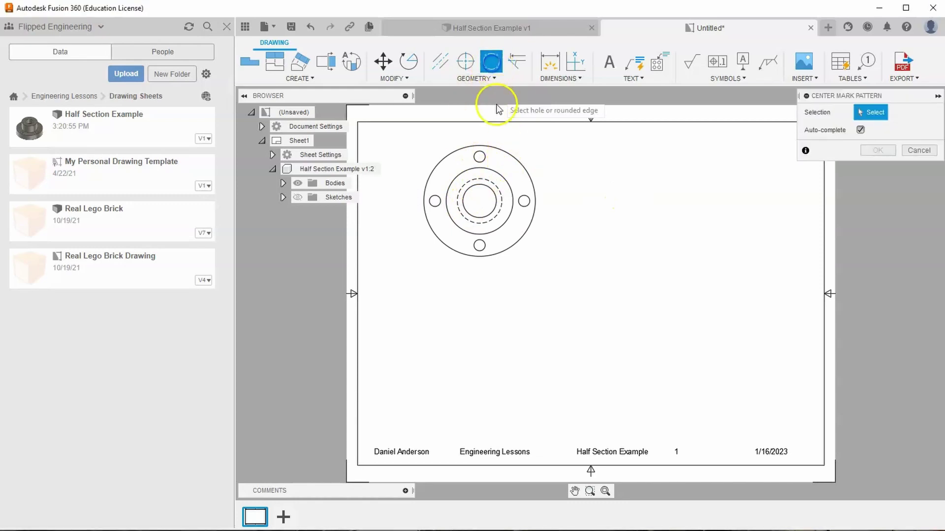
pyautogui.click(480, 158)
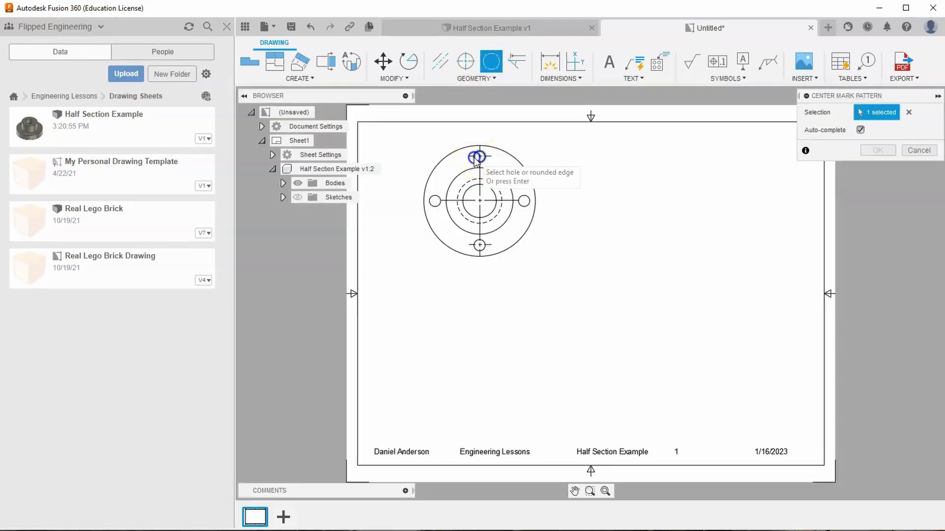
pyautogui.click(434, 201)
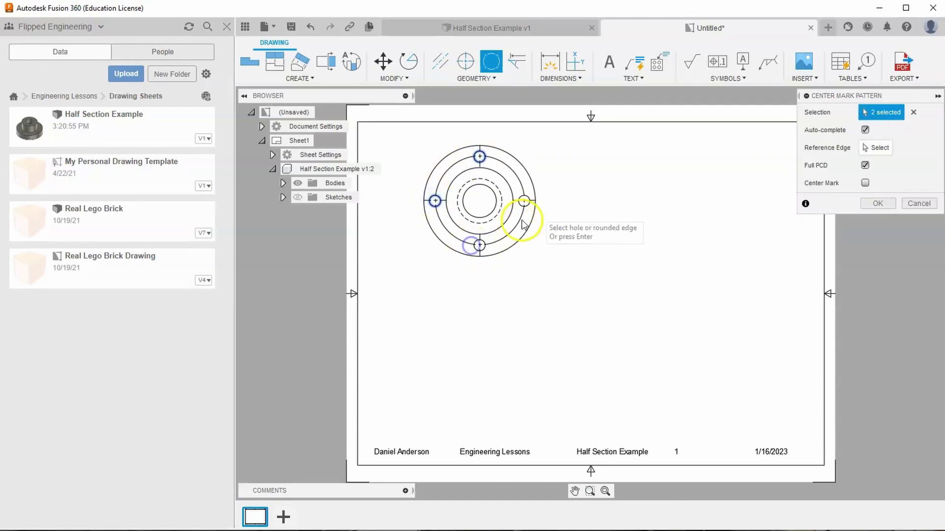
pyautogui.click(878, 205)
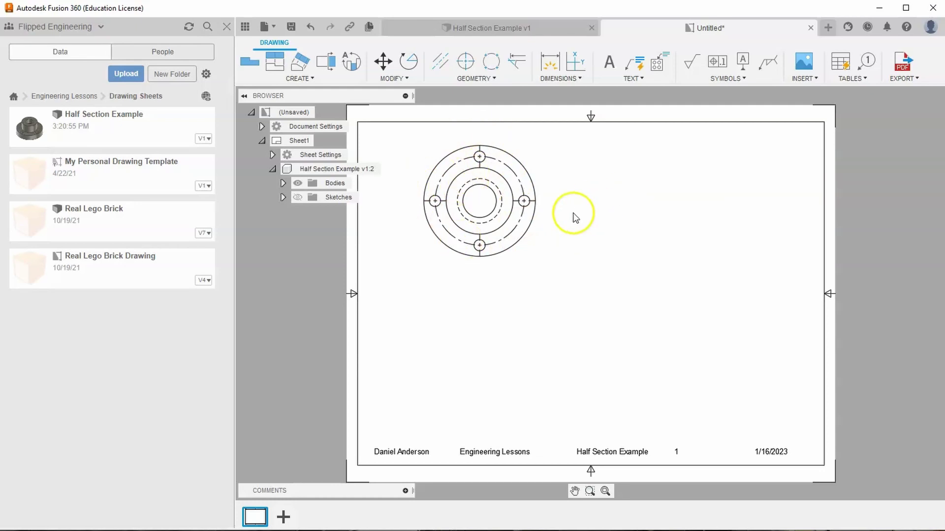
pyautogui.click(329, 64)
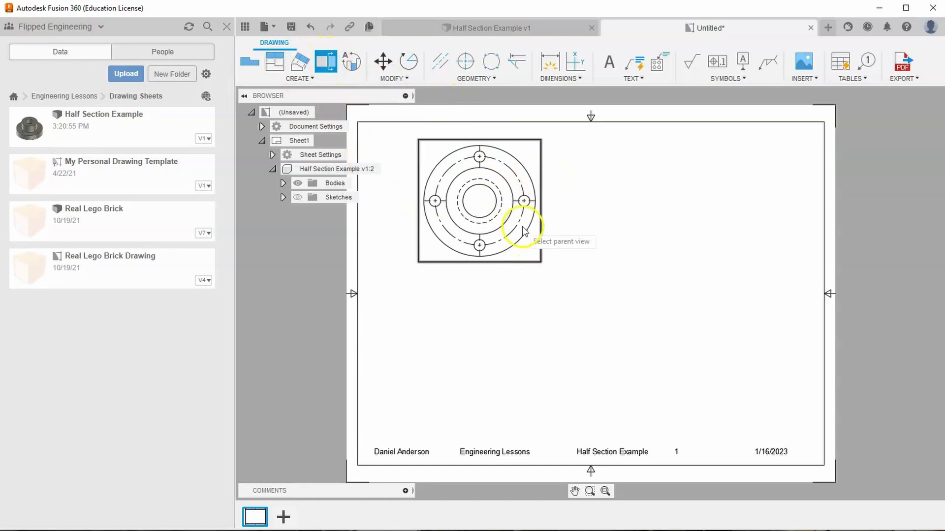
# Draw a bent half-section line on the top view, turning down at the circle centre
pyautogui.click(519, 262)
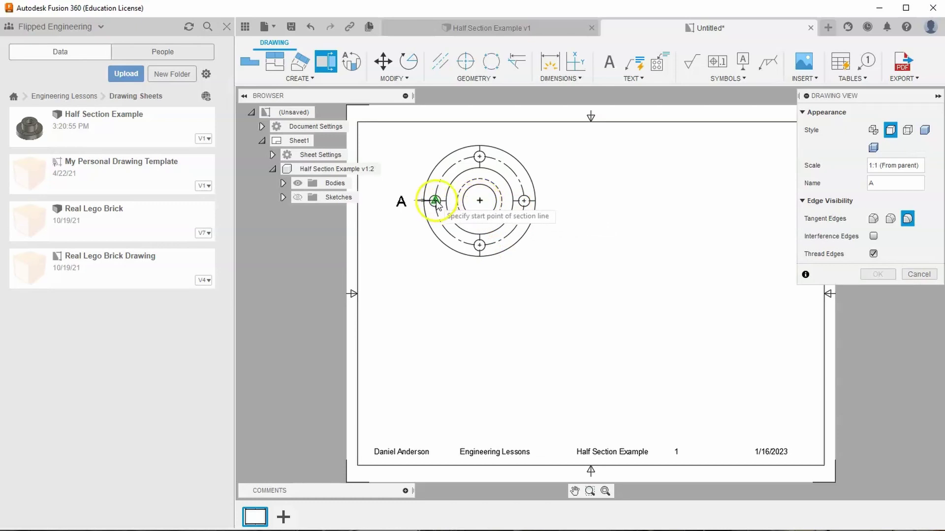
pyautogui.scroll(4, 436, 202)
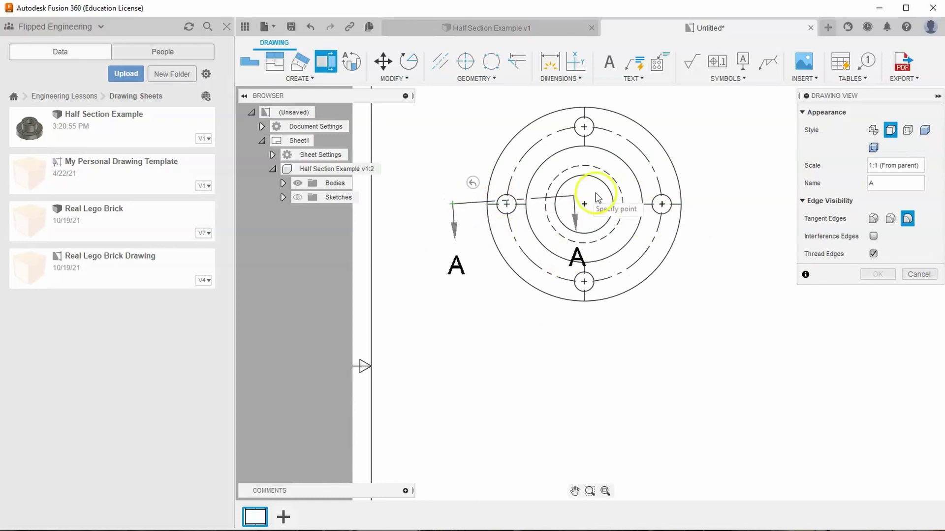
pyautogui.click(452, 205)
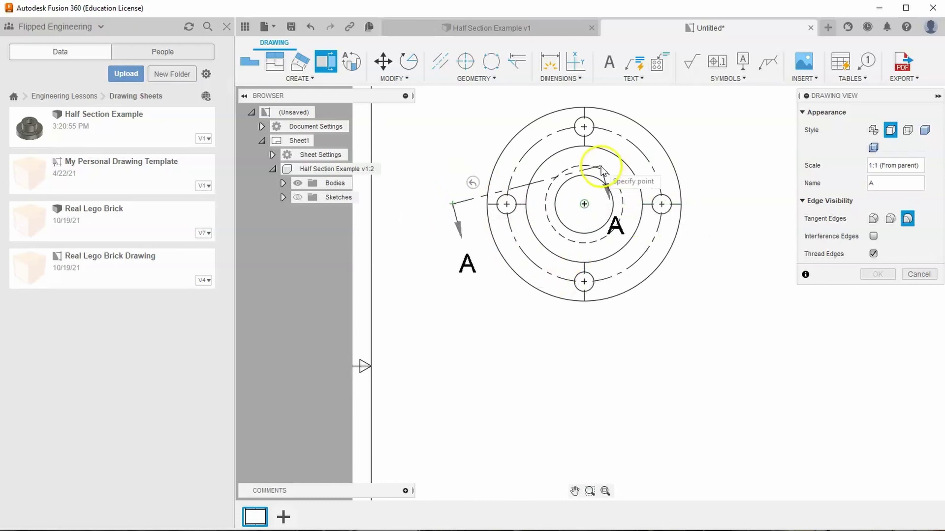
pyautogui.click(584, 205)
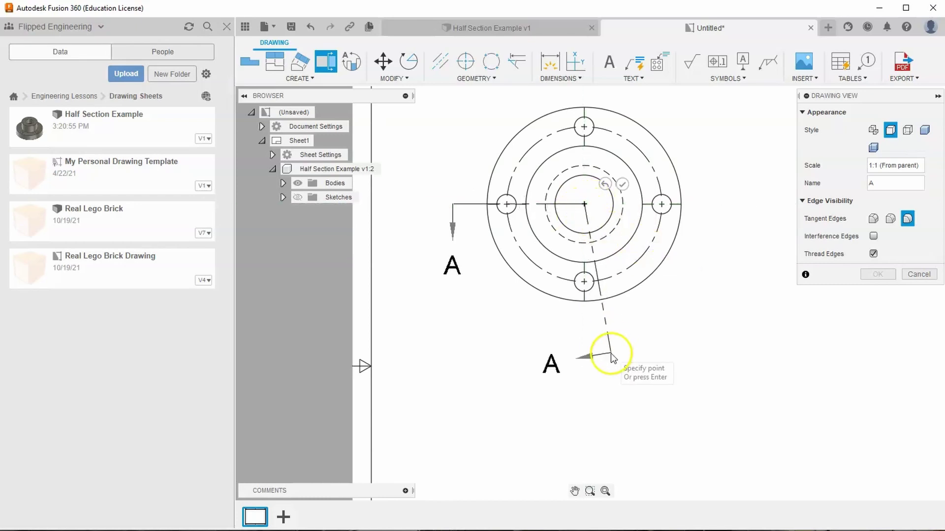
pyautogui.moveTo(609, 358); pyautogui.dragTo(624, 309, button='middle')
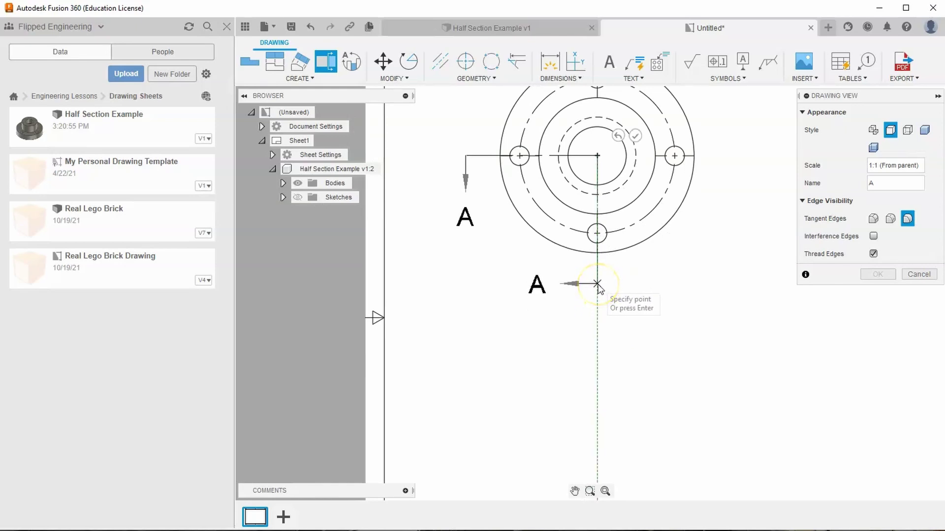
pyautogui.click(597, 285)
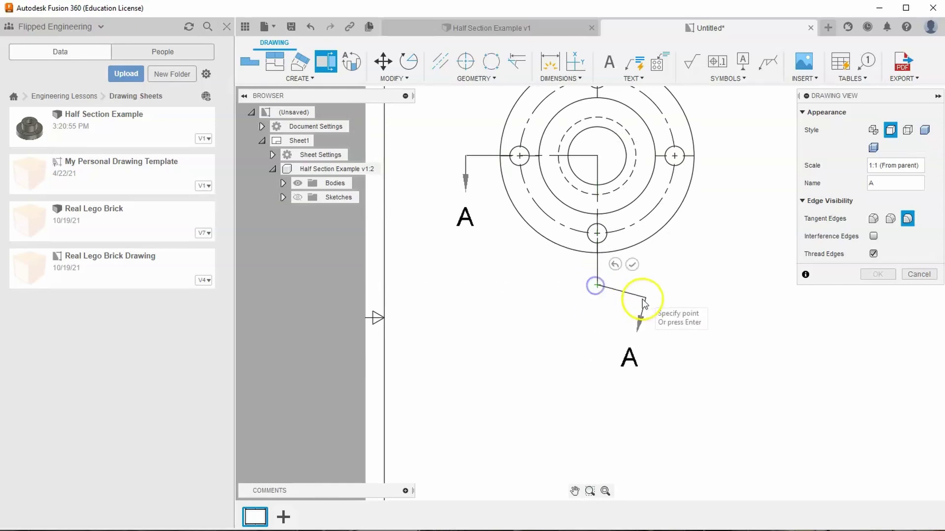
pyautogui.rightClick(682, 275)
pyautogui.click(726, 274)
# Place section view A-A below the top view and create it
pyautogui.scroll(5, 664, 251)
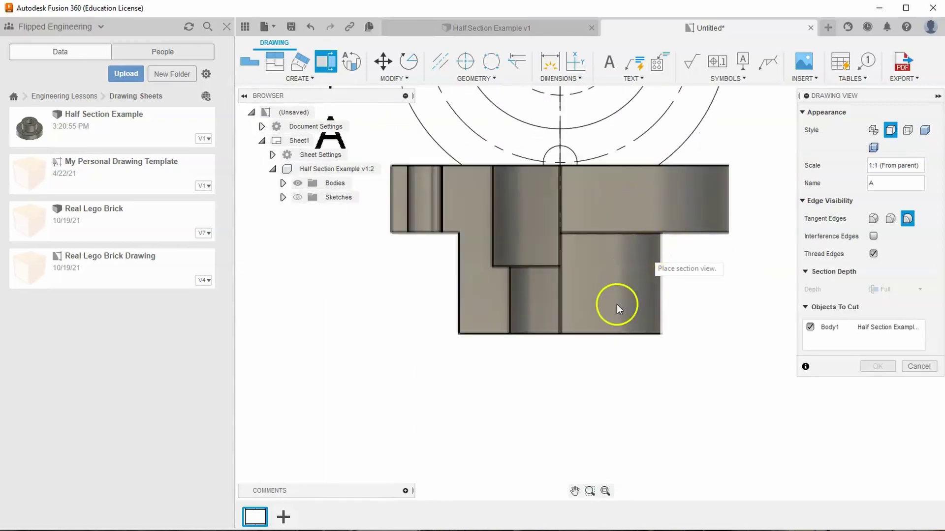
pyautogui.scroll(-6, 622, 285)
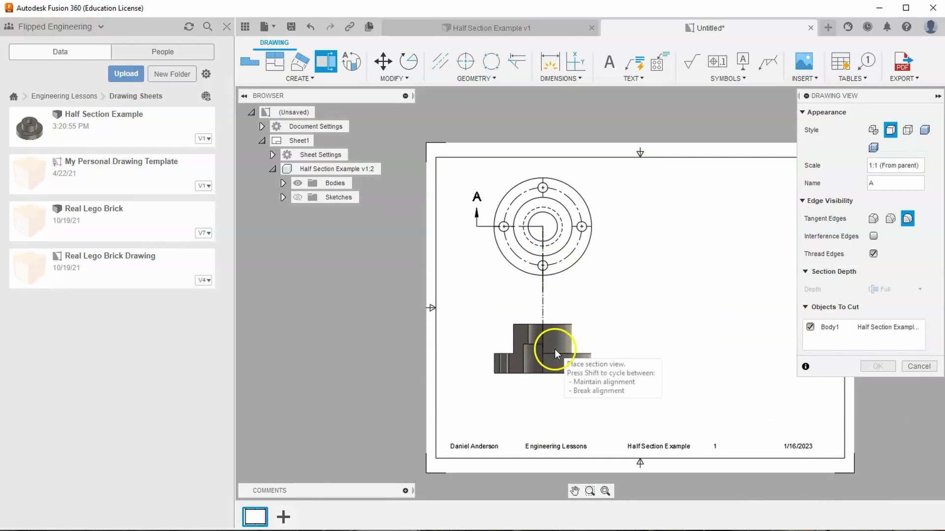
pyautogui.click(554, 350)
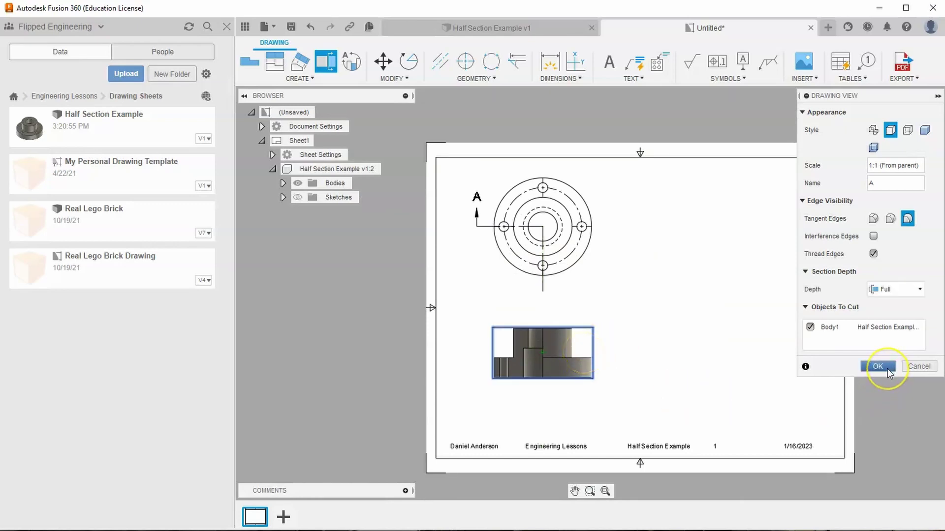
pyautogui.click(887, 368)
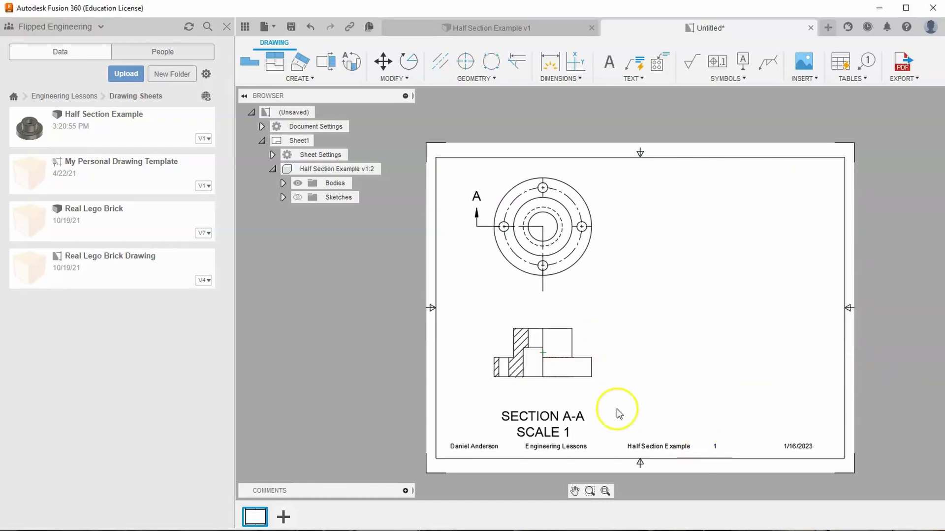
# Open the section view's settings and leave its original style unchanged
pyautogui.doubleClick(587, 384)
pyautogui.click(907, 131)
pyautogui.click(890, 130)
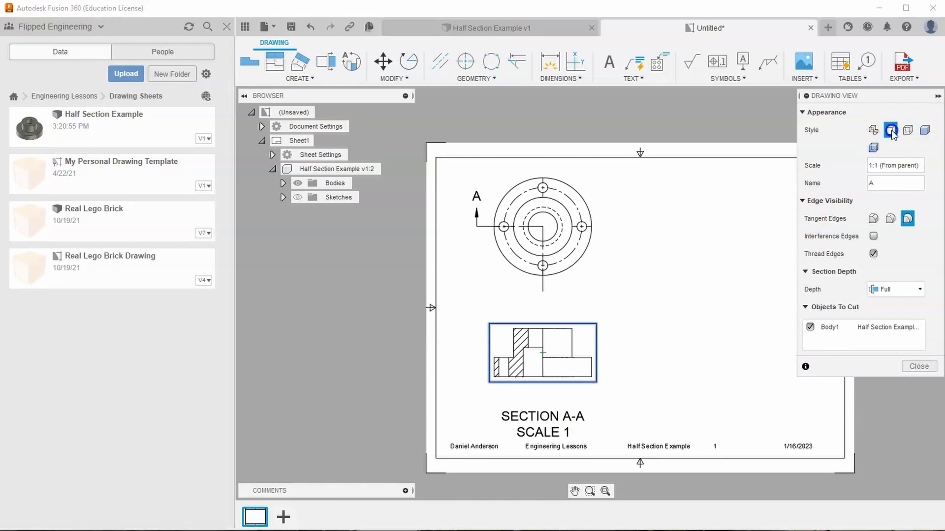
pyautogui.click(891, 131)
pyautogui.click(529, 345)
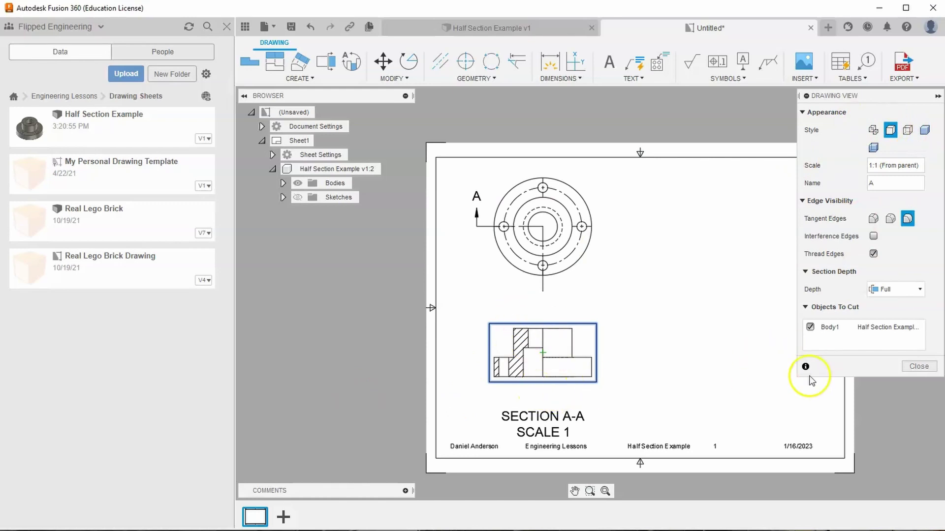
pyautogui.click(920, 365)
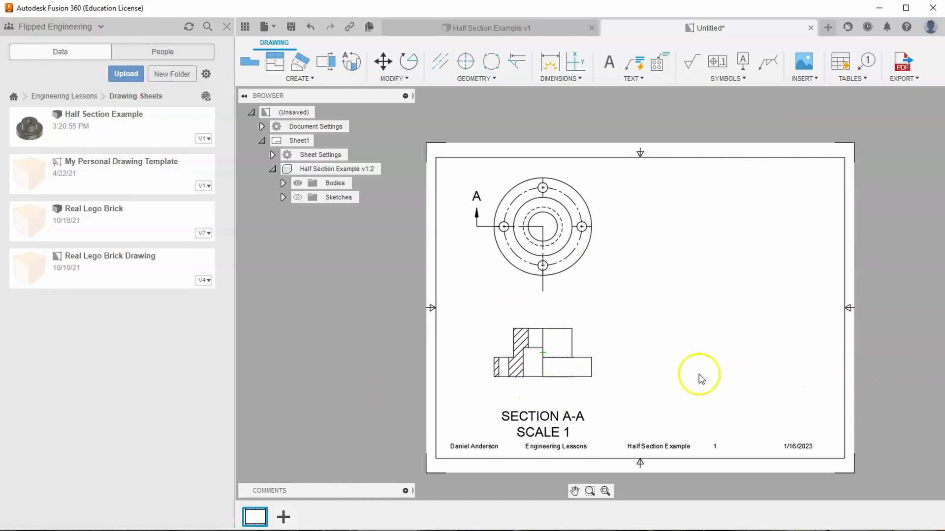
# Move the SECTION A-A, SCALE 1 label up to sit just under the section view
pyautogui.click(561, 416)
pyautogui.click(568, 416)
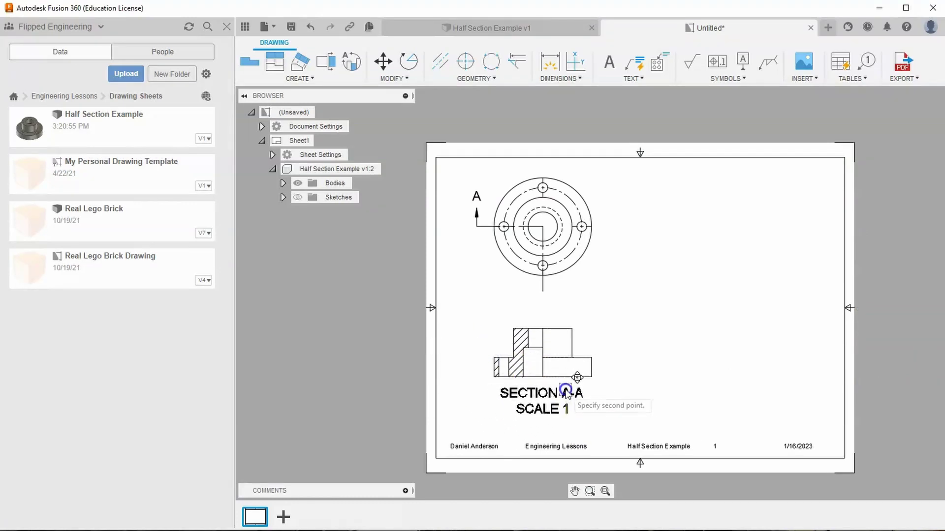
pyautogui.click(566, 392)
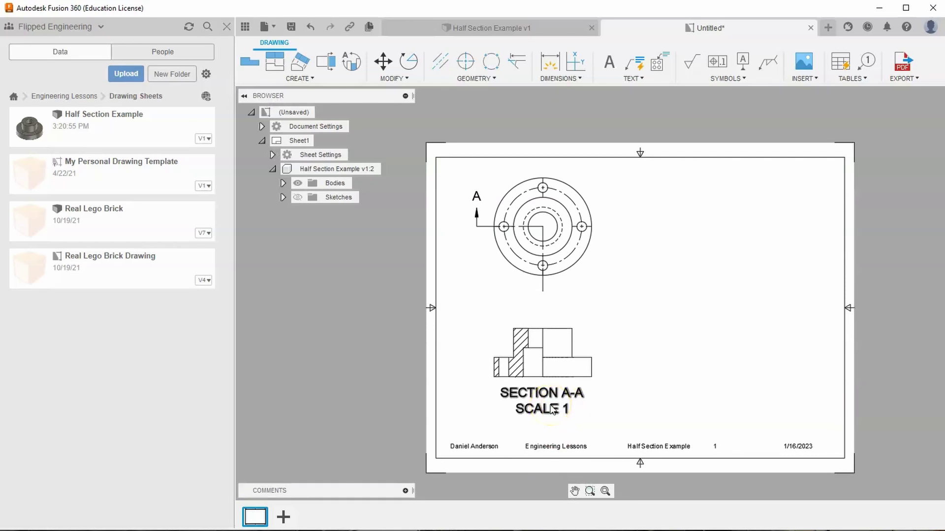
# Add a RIGHT view at scale 1 with visible and hidden edges beside the section view
pyautogui.click(249, 67)
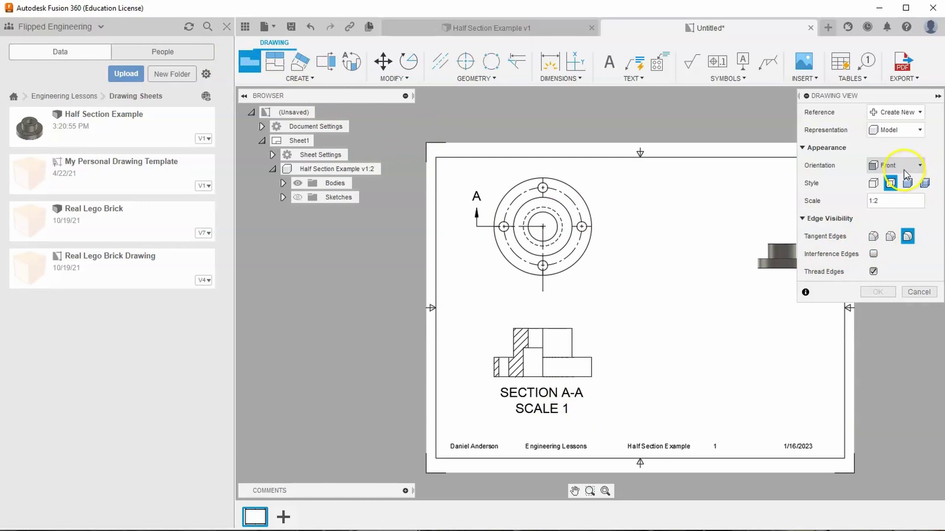
pyautogui.click(905, 172)
pyautogui.click(896, 209)
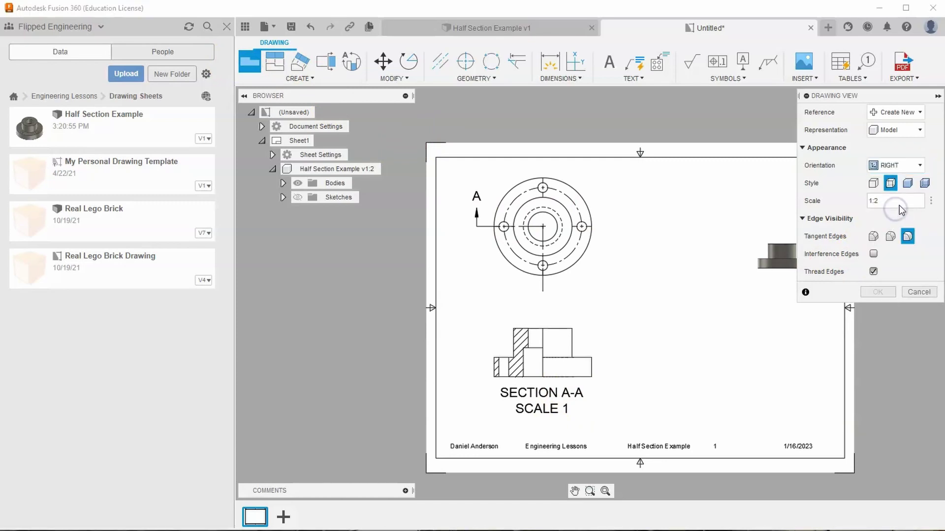
pyautogui.click(894, 206)
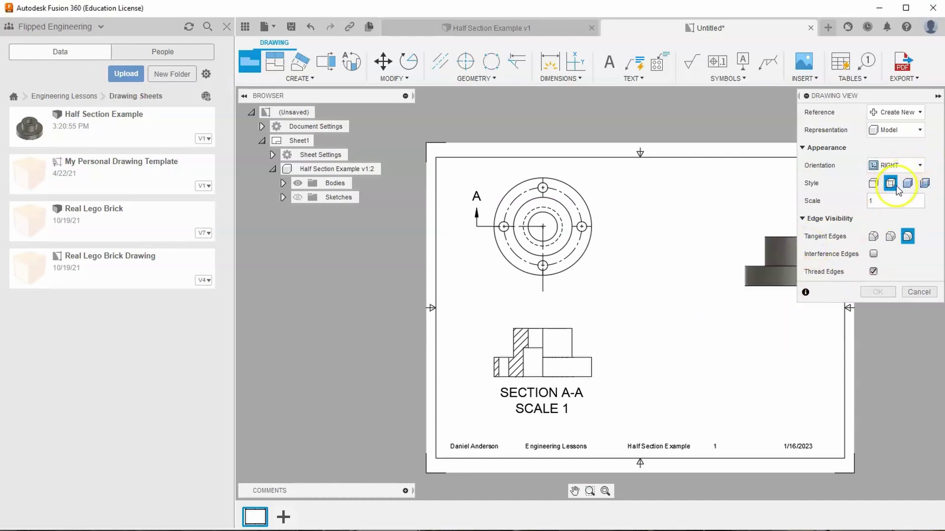
pyautogui.click(874, 187)
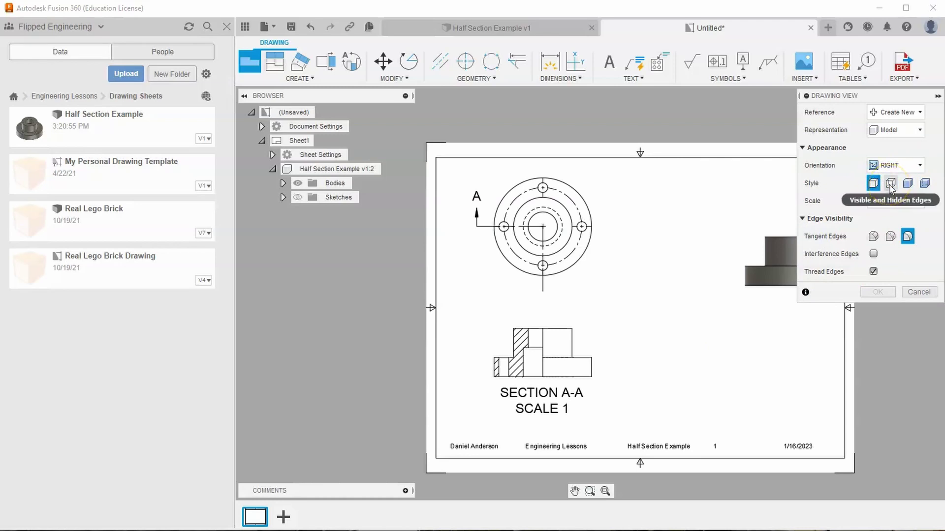
pyautogui.click(891, 184)
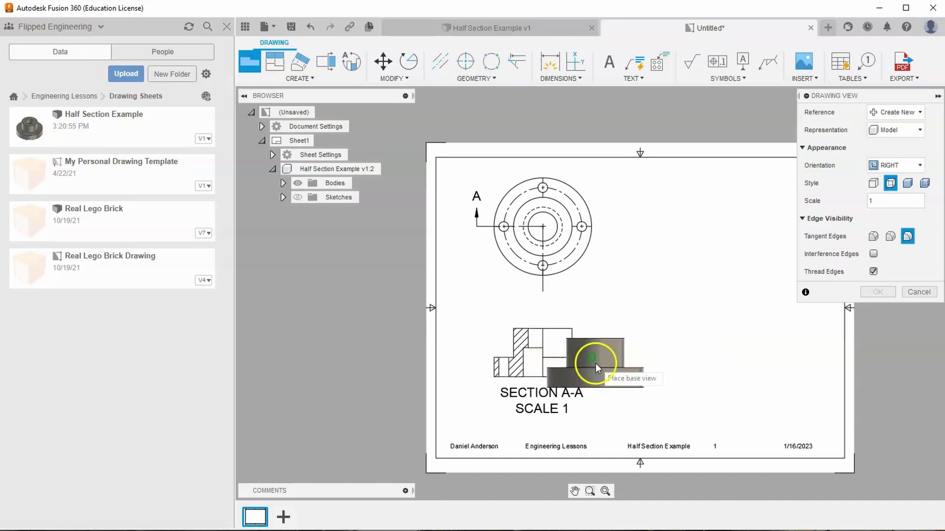
pyautogui.click(673, 354)
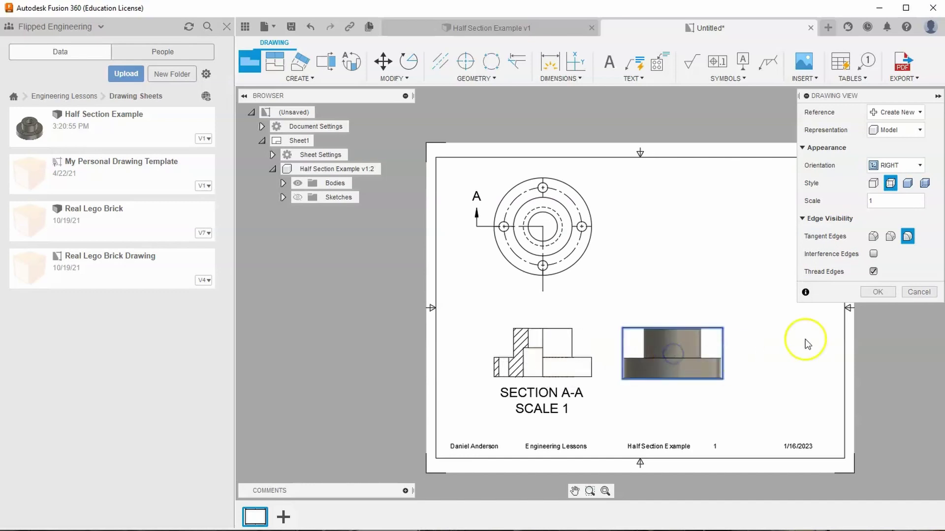
pyautogui.click(879, 293)
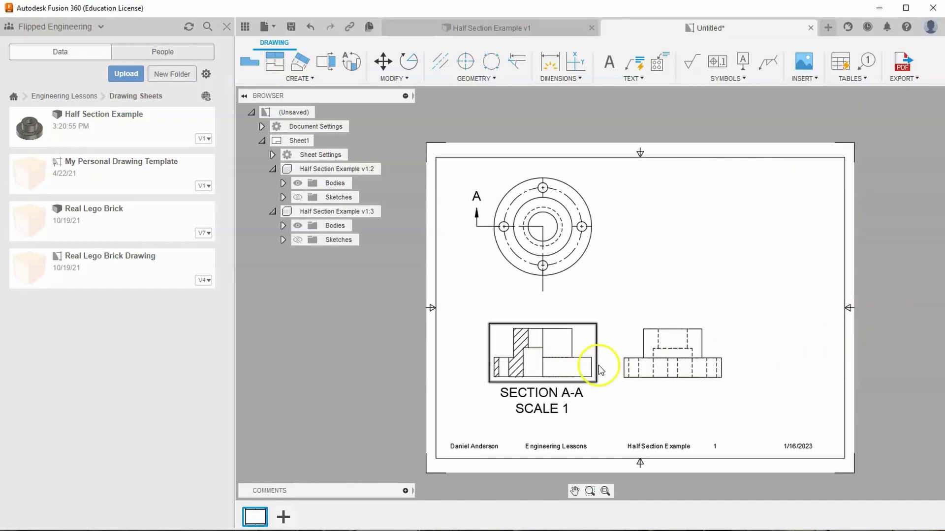
# Move the right view slightly into its final position beside the section view
pyautogui.press('m')
pyautogui.click(699, 381)
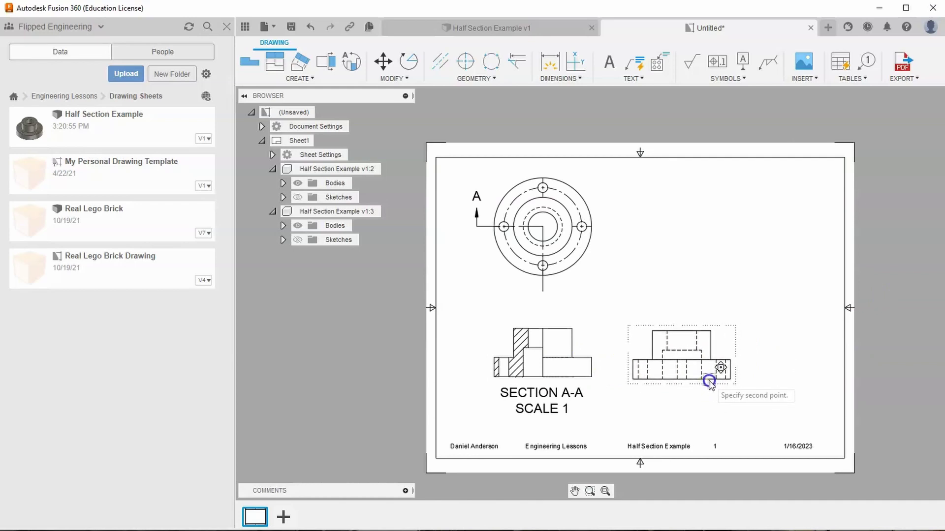
pyautogui.click(709, 382)
pyautogui.click(688, 375)
pyautogui.click(763, 394)
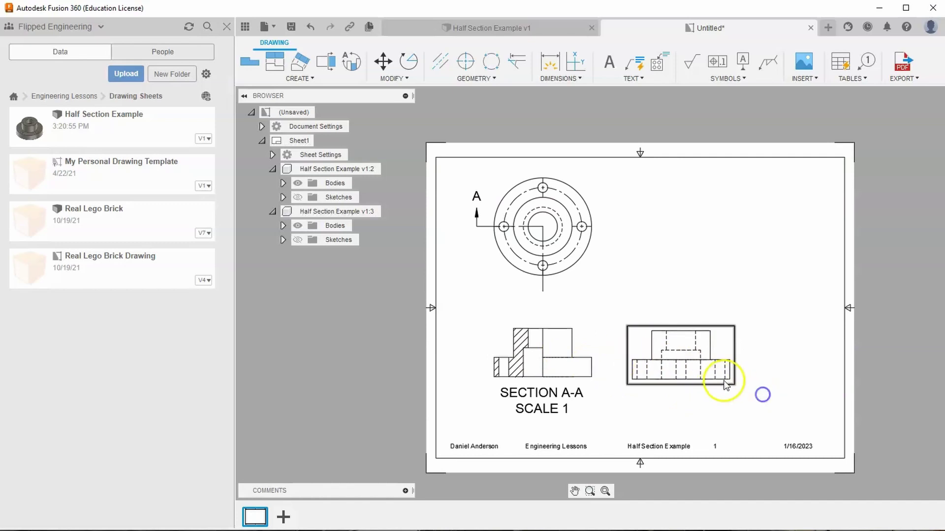
pyautogui.click(793, 368)
pyautogui.click(251, 70)
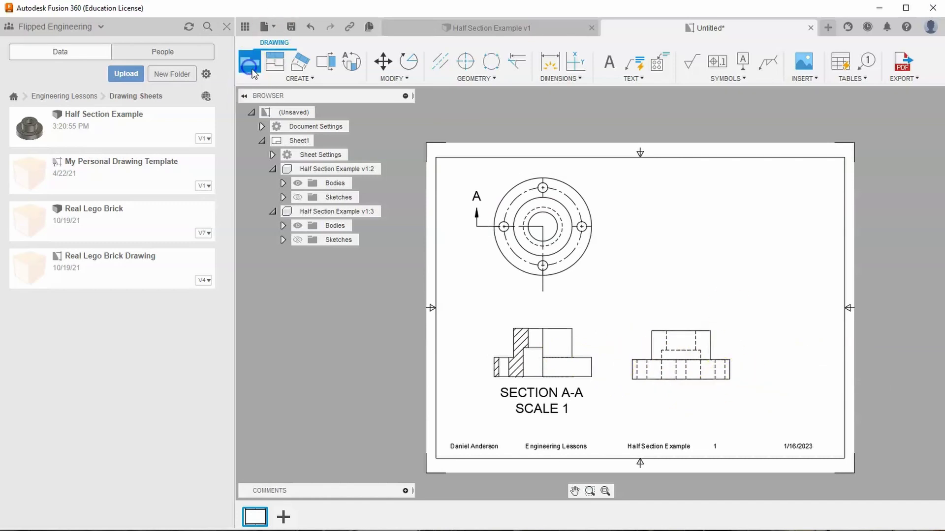
# Place a HOME-oriented, shaded isometric view at scale 1 in the sheet's upper right
pyautogui.click(908, 166)
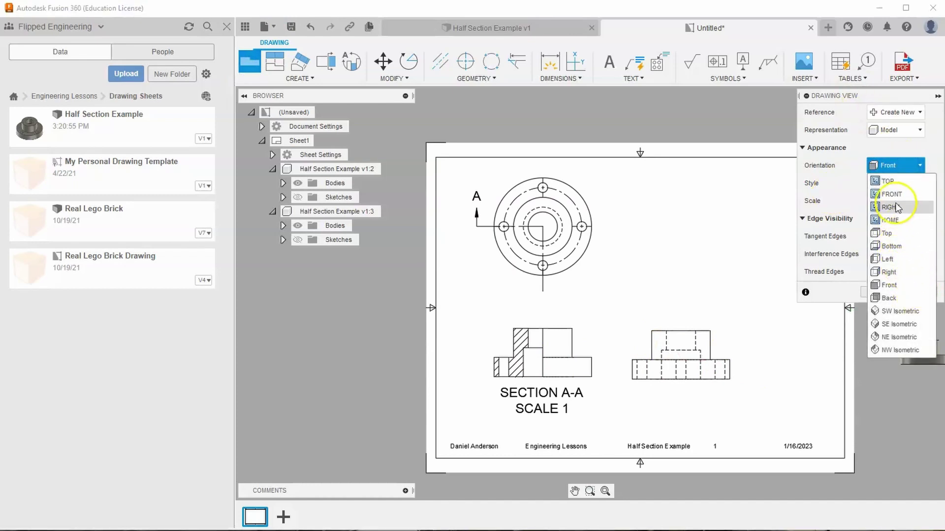
pyautogui.click(890, 220)
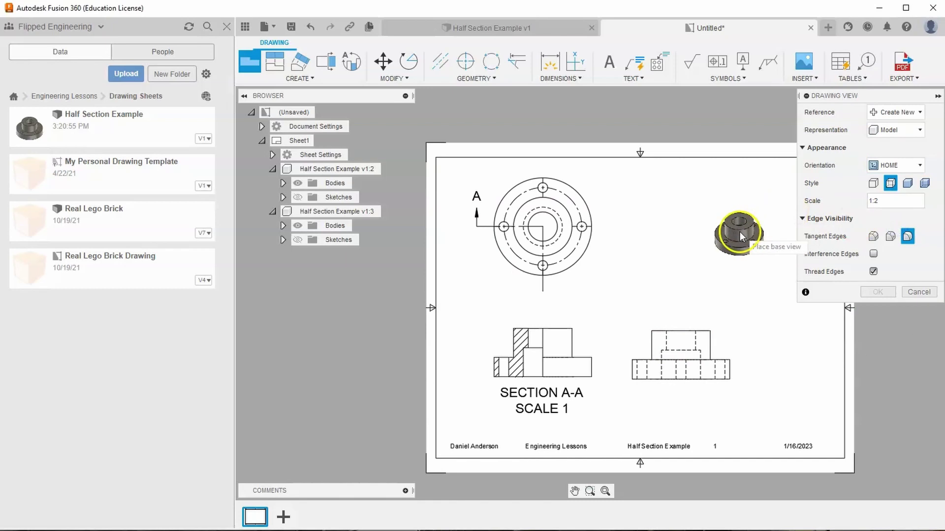
pyautogui.click(885, 203)
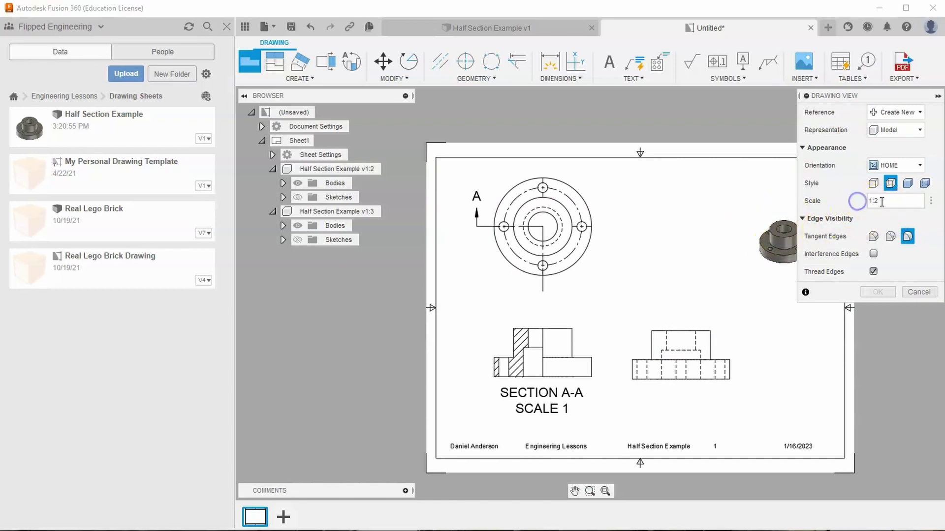
pyautogui.click(908, 184)
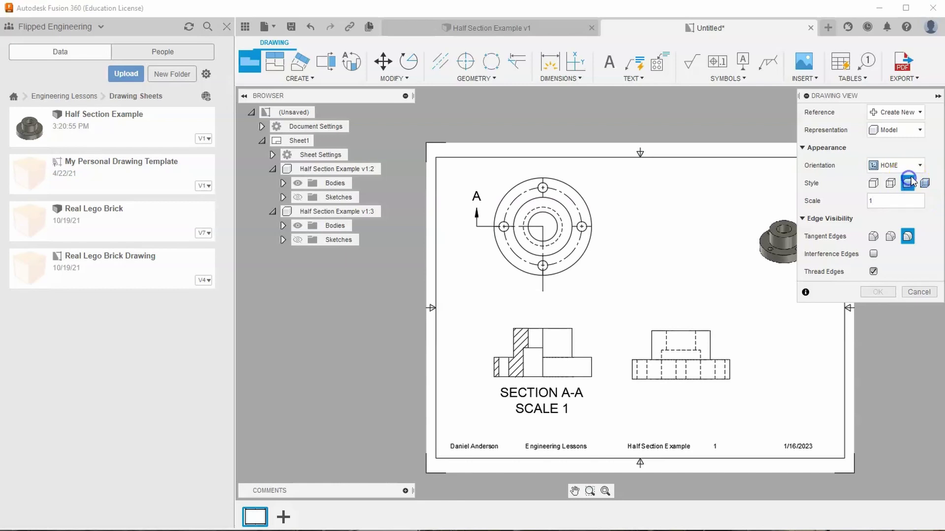
pyautogui.click(737, 219)
pyautogui.click(877, 292)
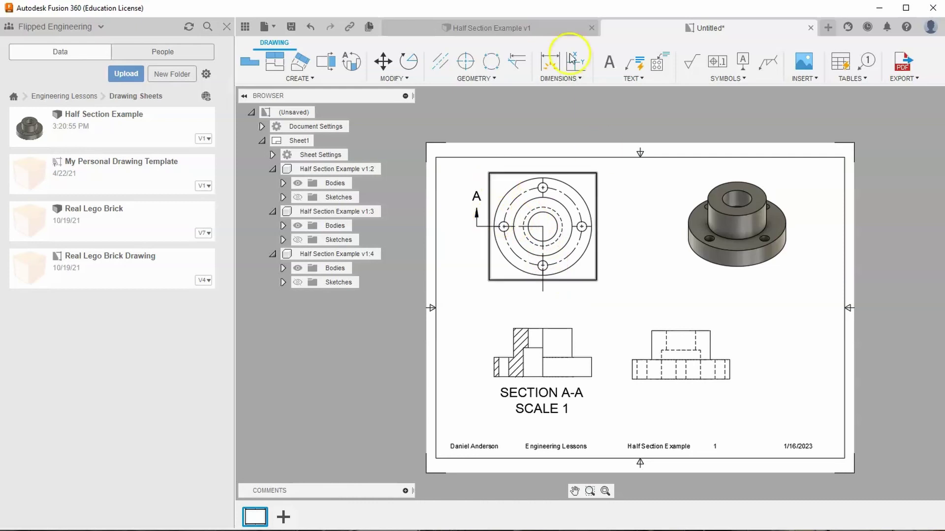
# In the 3D design, sketch a quarter rectangle on the bushing's top face from its centre
pyautogui.click(529, 28)
pyautogui.click(326, 66)
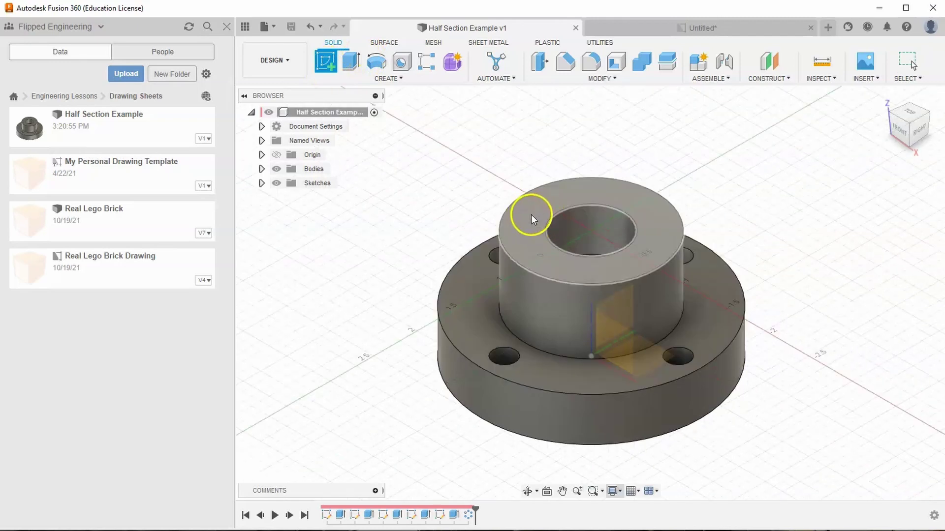
pyautogui.click(539, 226)
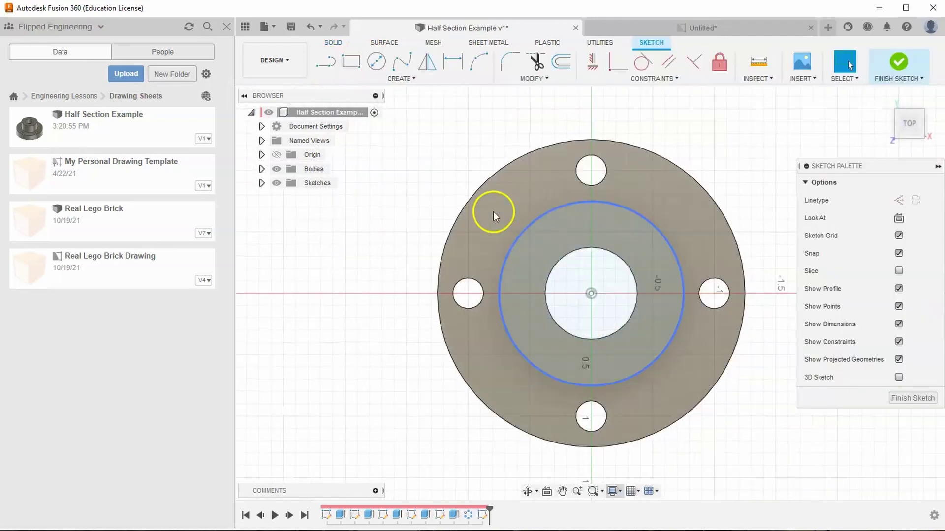
pyautogui.click(351, 62)
pyautogui.click(570, 225)
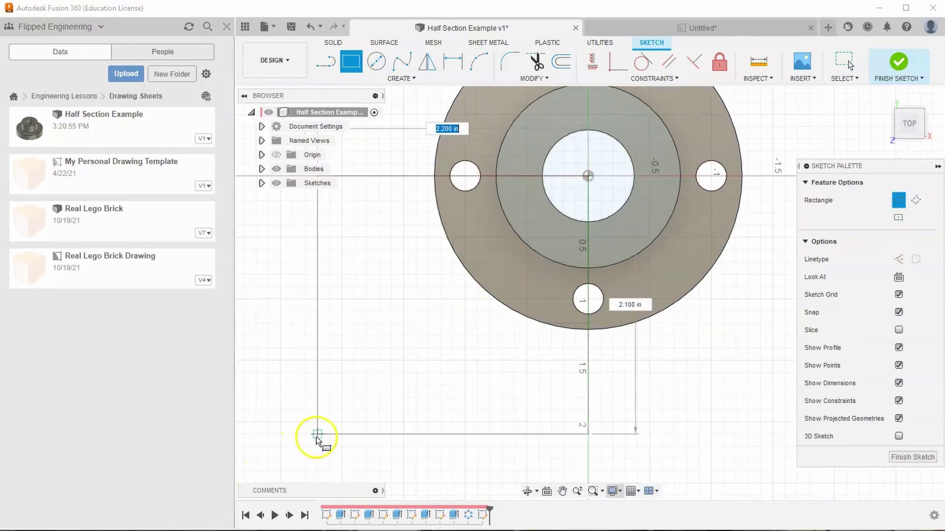
pyautogui.moveTo(309, 441); pyautogui.dragTo(361, 388, button='middle')
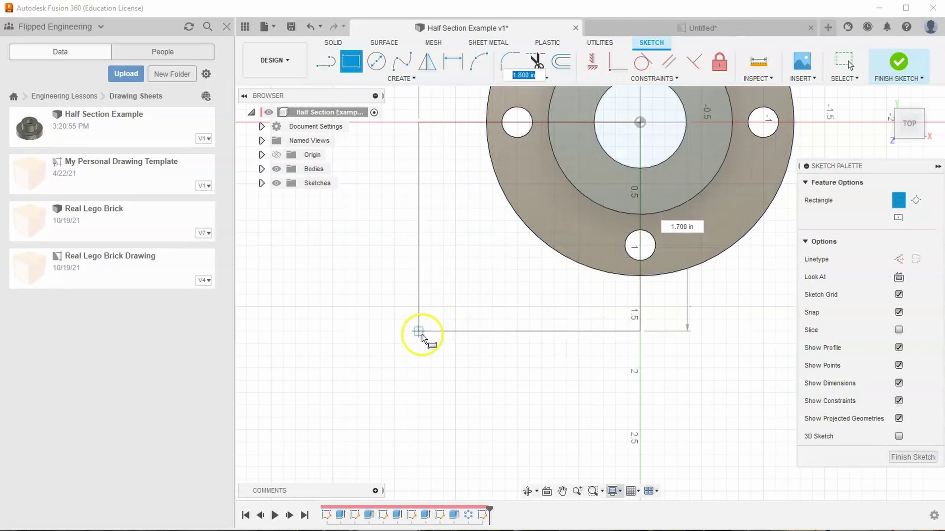
pyautogui.click(422, 335)
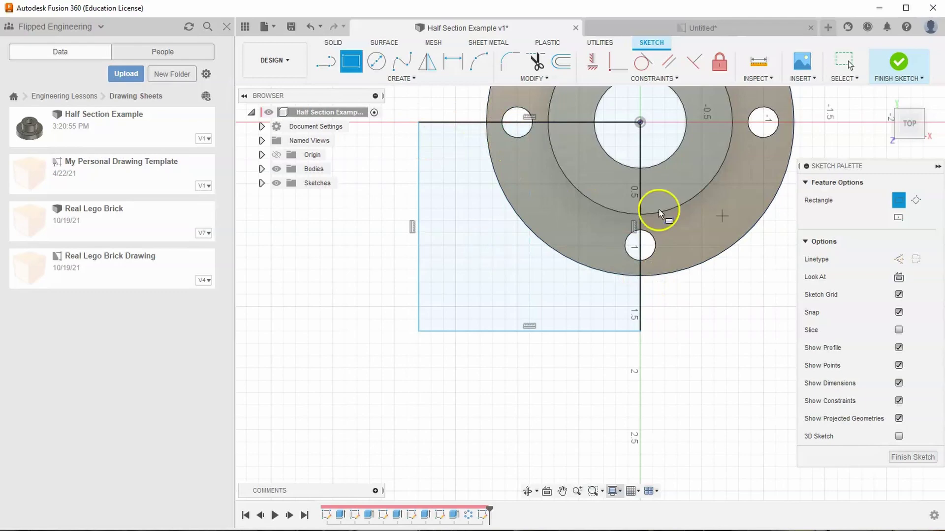
# Cut-extrude both rectangle profiles -2.10 in down through the bushing
pyautogui.click(898, 62)
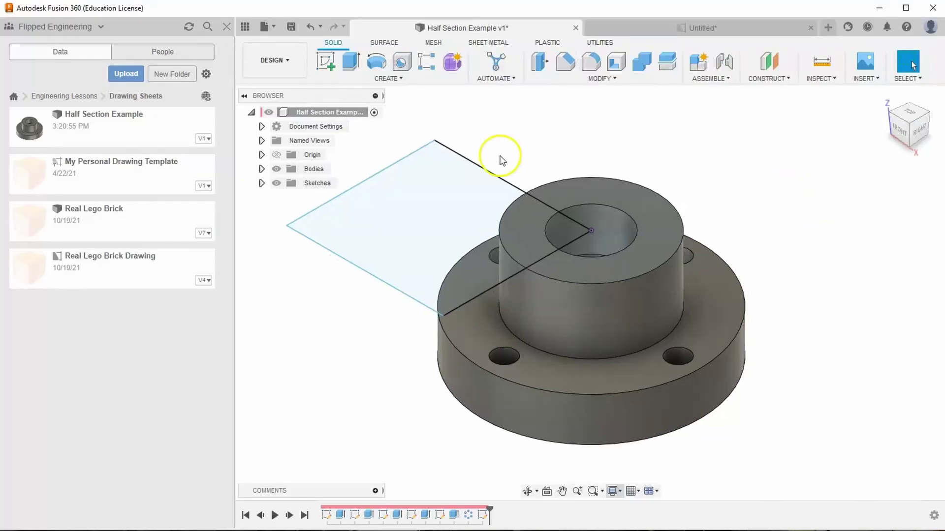
pyautogui.click(352, 63)
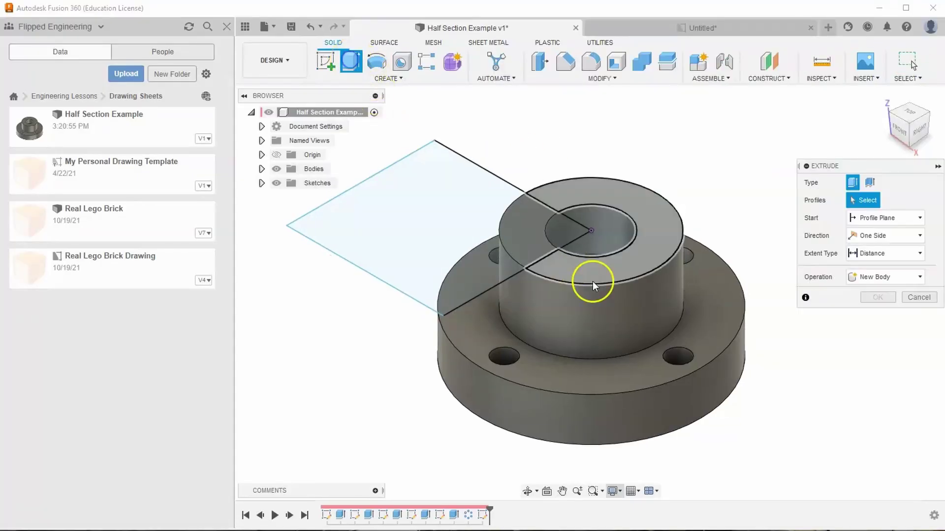
pyautogui.click(531, 238)
pyautogui.click(522, 183)
pyautogui.moveTo(449, 223); pyautogui.dragTo(440, 449)
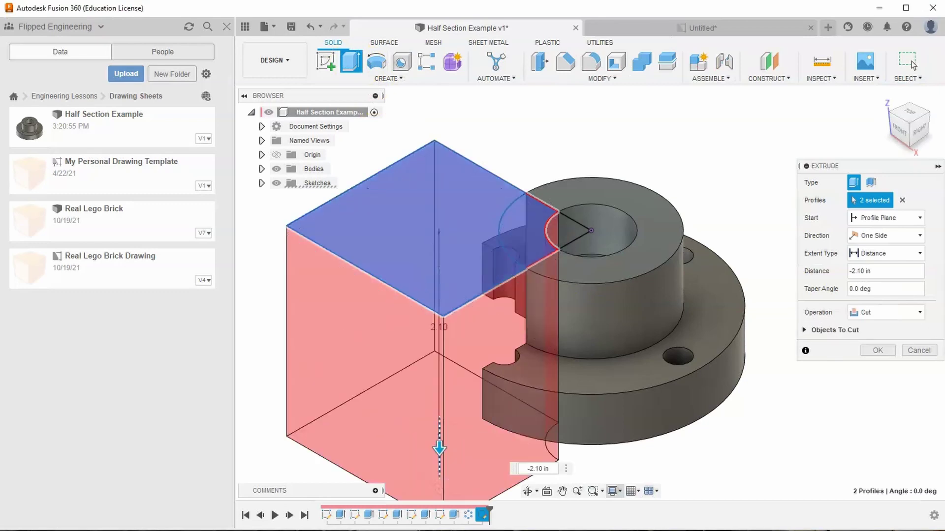
pyautogui.click(879, 350)
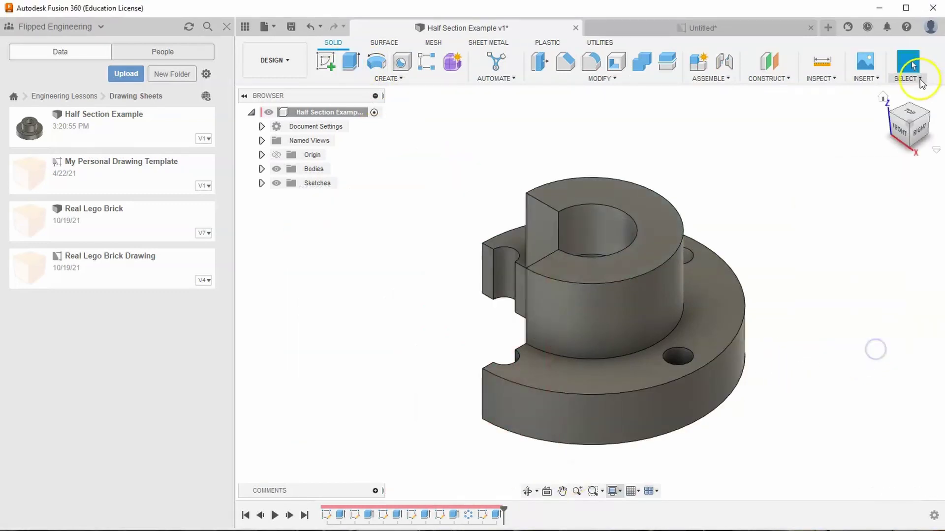
pyautogui.click(904, 139)
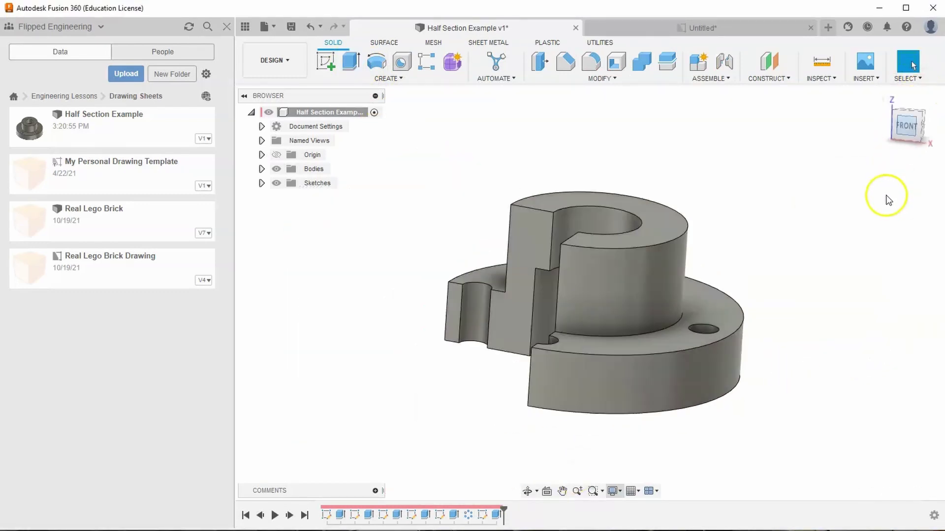
pyautogui.click(907, 106)
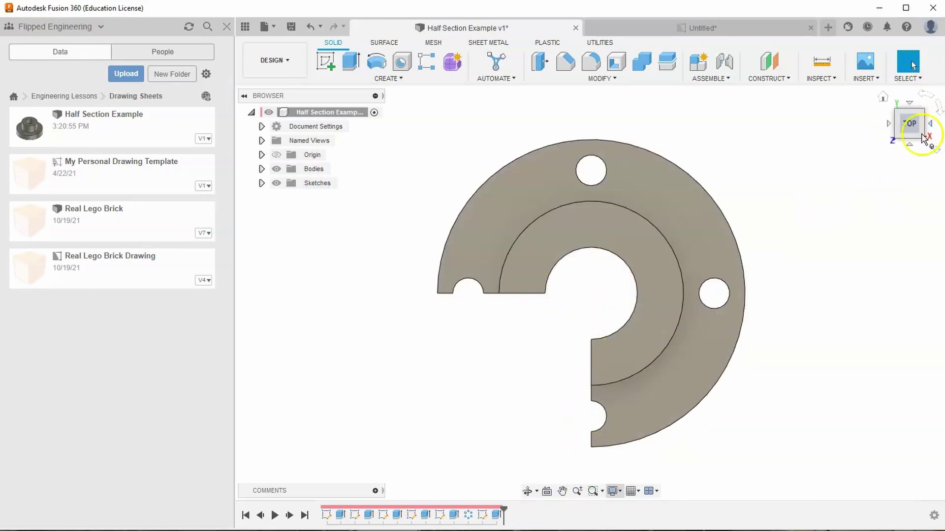
pyautogui.click(911, 147)
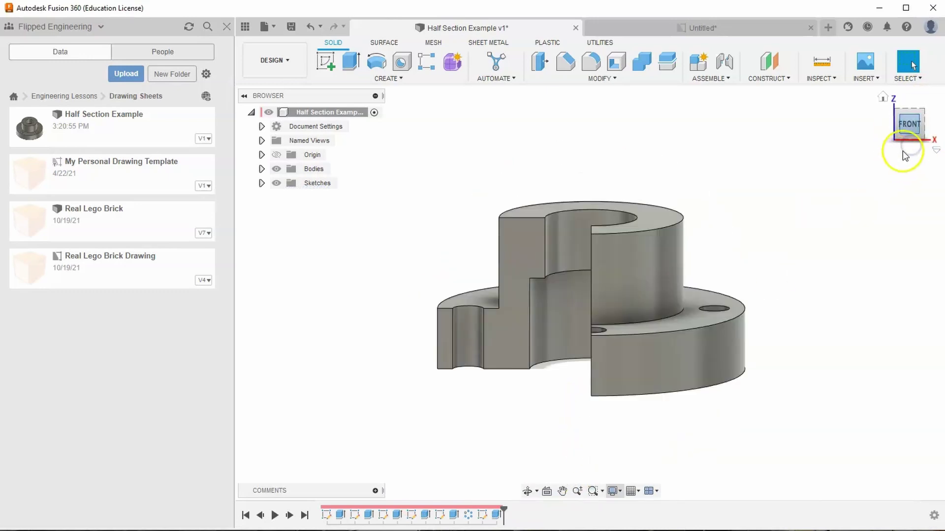
pyautogui.click(518, 265)
pyautogui.click(443, 335)
pyautogui.moveTo(907, 123); pyautogui.dragTo(896, 164)
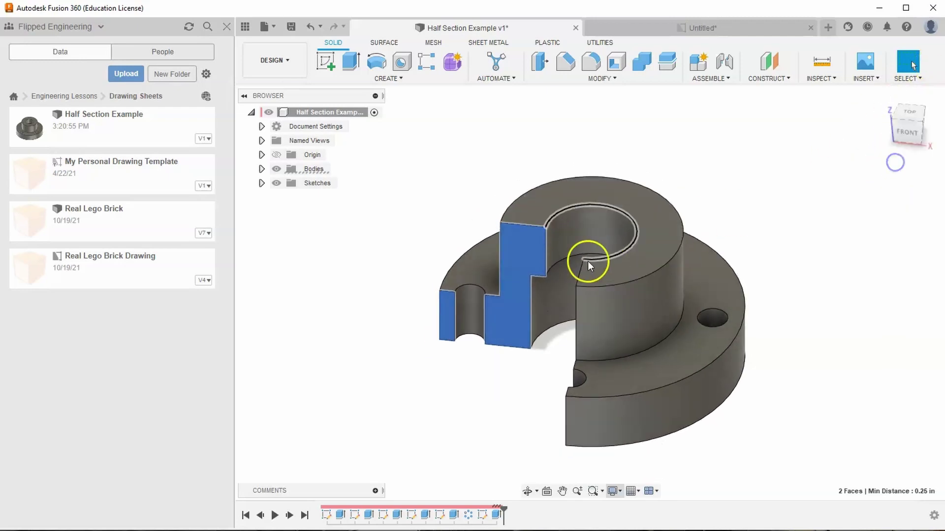
pyautogui.click(472, 308)
pyautogui.keyDown('ctrl'); pyautogui.click(583, 241); pyautogui.keyUp('ctrl')
pyautogui.click(746, 25)
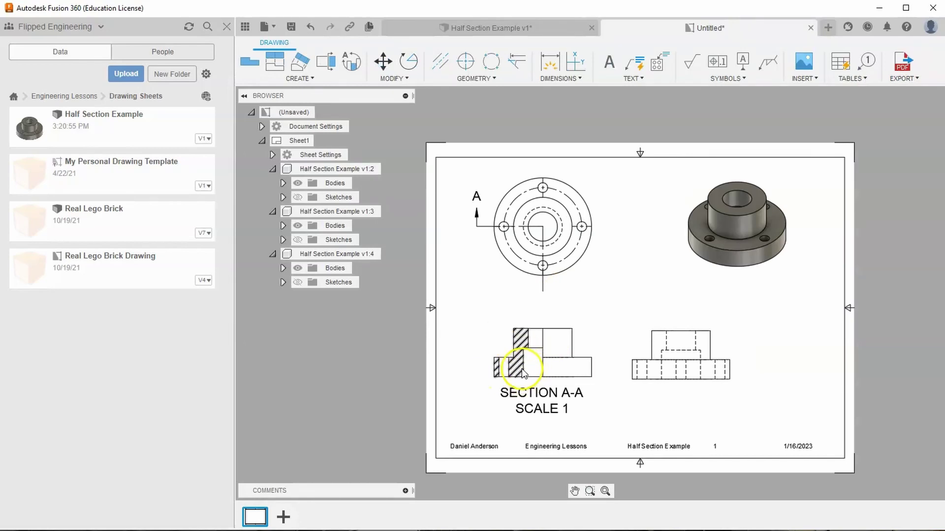
pyautogui.click(531, 28)
pyautogui.click(755, 162)
pyautogui.click(507, 246)
pyautogui.keyDown('ctrl'); pyautogui.click(447, 305); pyautogui.keyUp('ctrl')
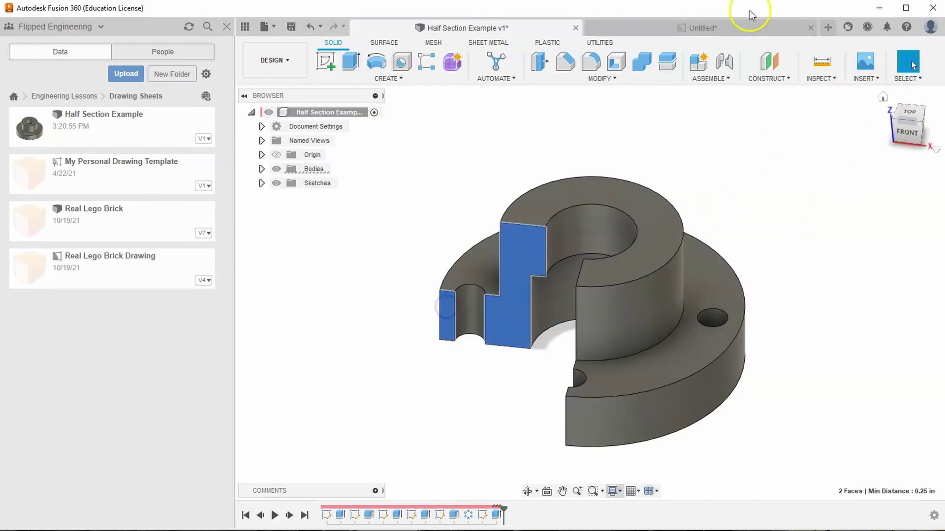
pyautogui.click(716, 28)
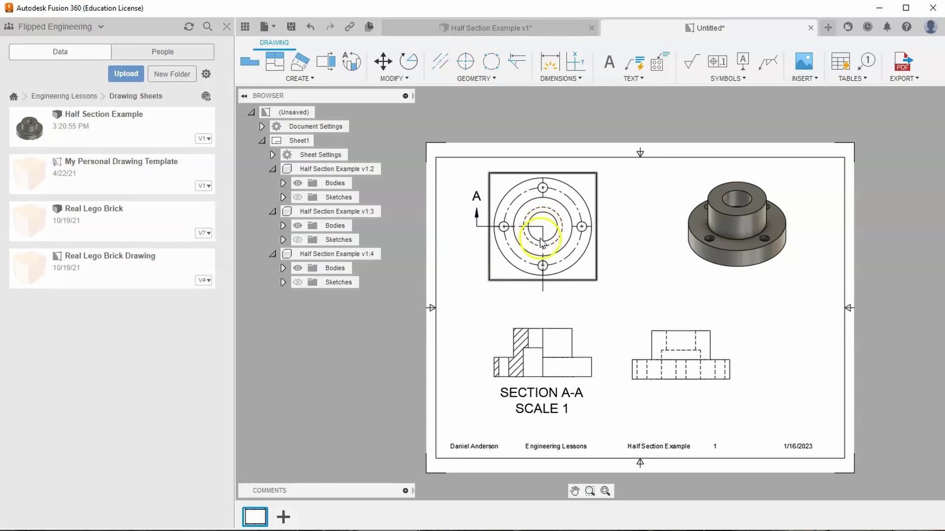
pyautogui.click(532, 30)
pyautogui.moveTo(909, 134); pyautogui.dragTo(911, 129)
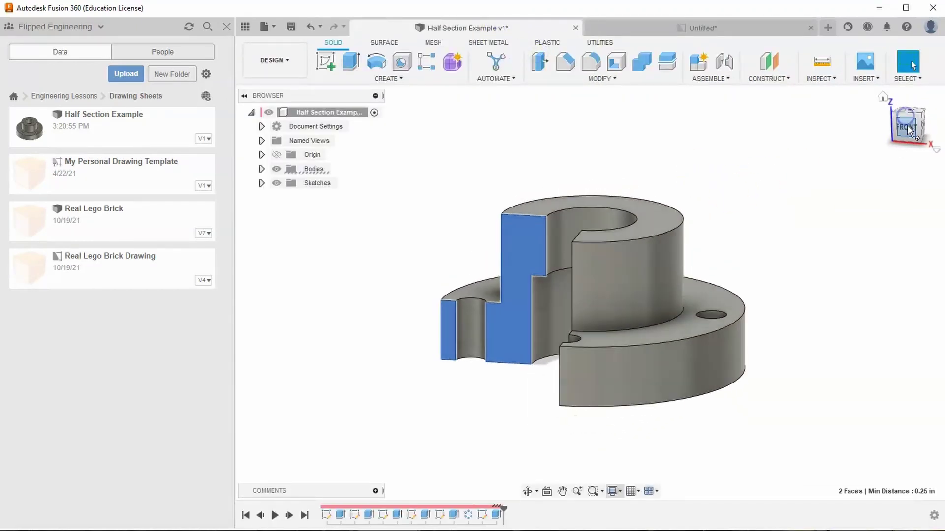
pyautogui.click(910, 129)
pyautogui.click(885, 97)
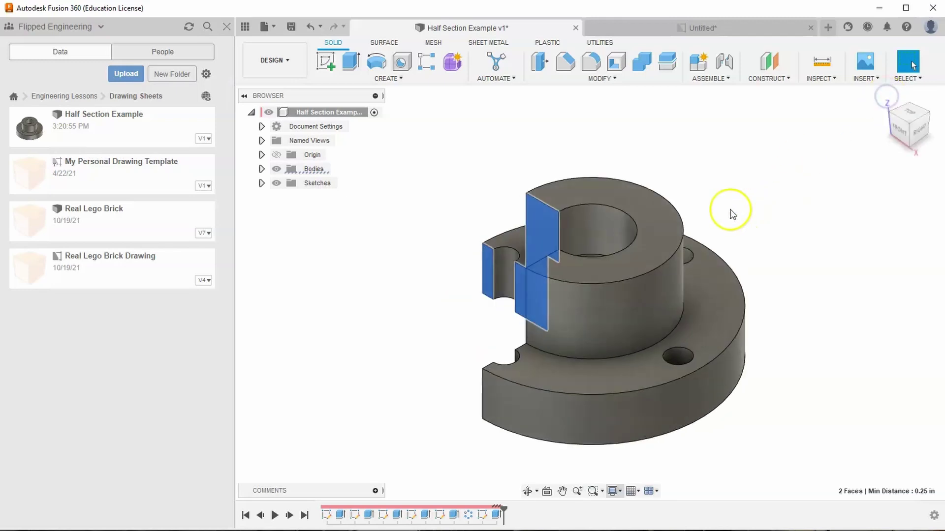
pyautogui.click(902, 120)
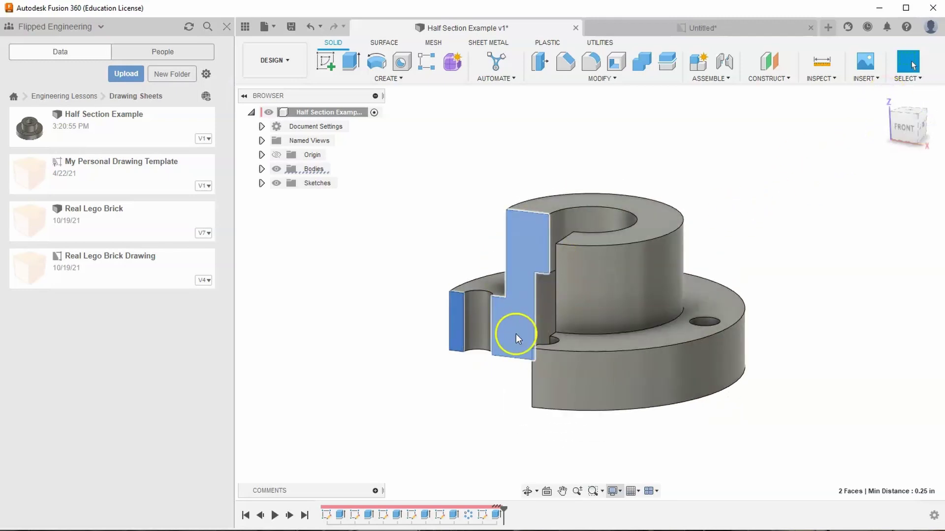
pyautogui.click(476, 408)
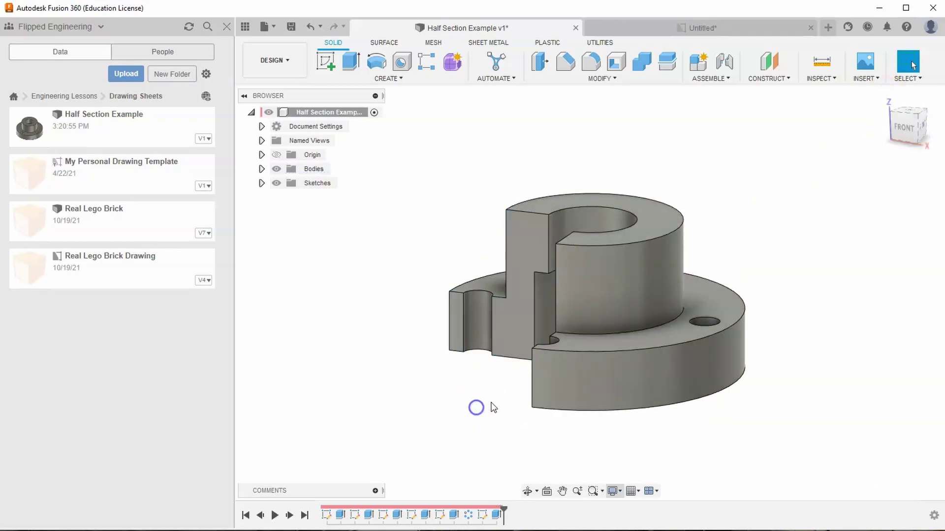
# Suppress the Extrude6 quarter cut, save the model, and return to the drawing tab
pyautogui.rightClick(495, 516)
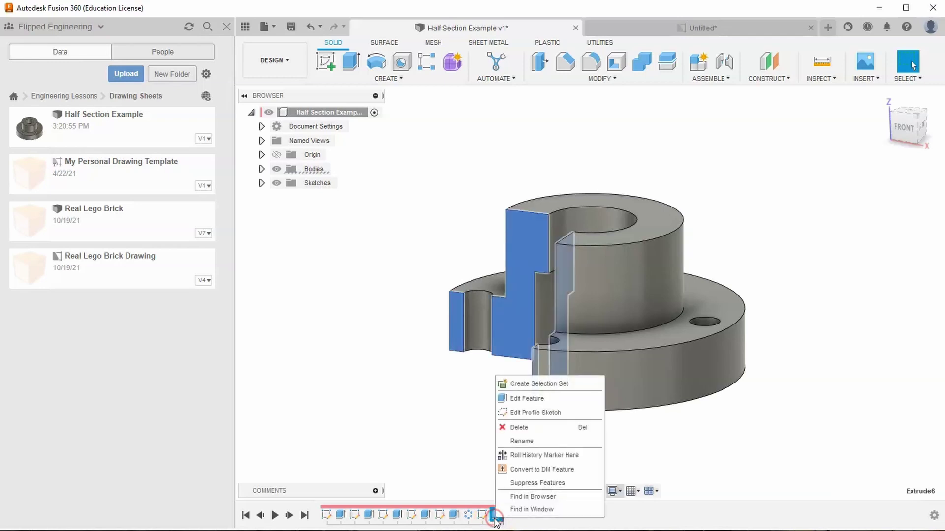
pyautogui.click(537, 483)
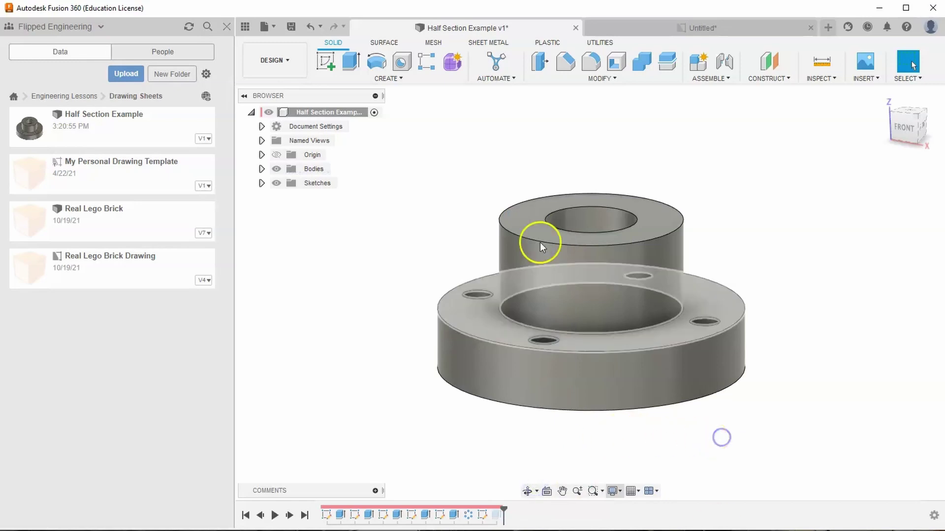
pyautogui.click(291, 26)
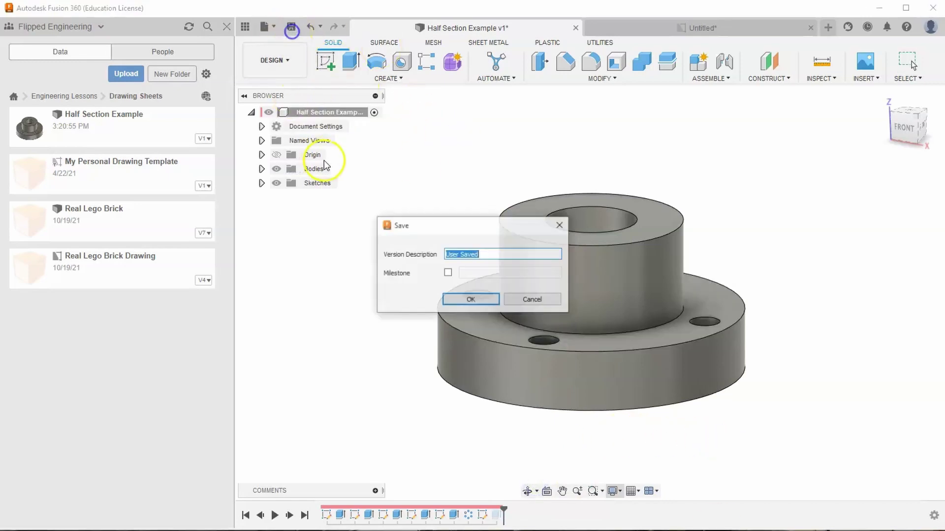
pyautogui.click(458, 299)
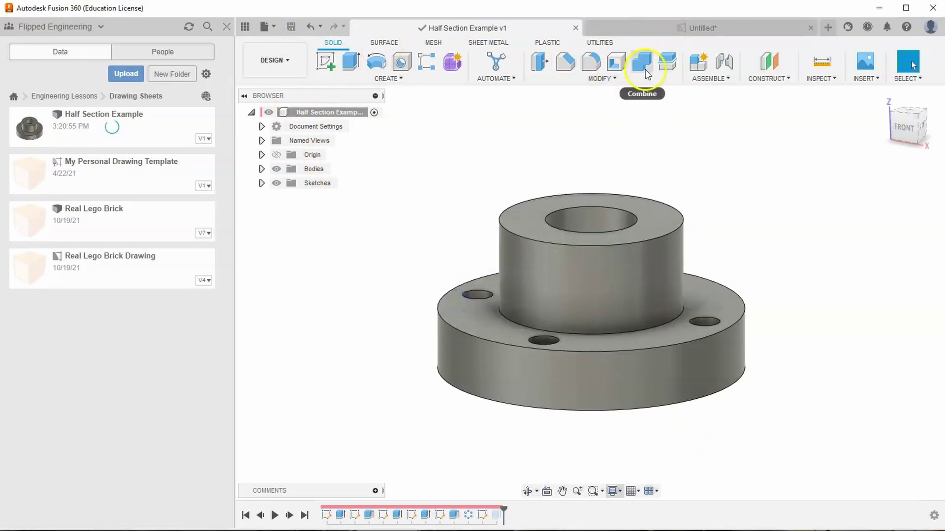
pyautogui.click(694, 25)
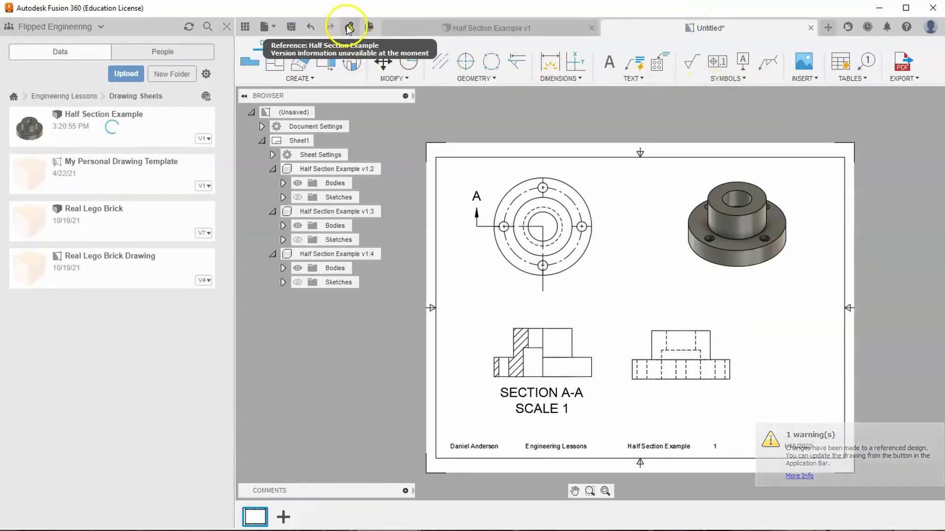
# Update the out-of-date drawing and save it as 'Half Section Example Drawing'
pyautogui.click(350, 27)
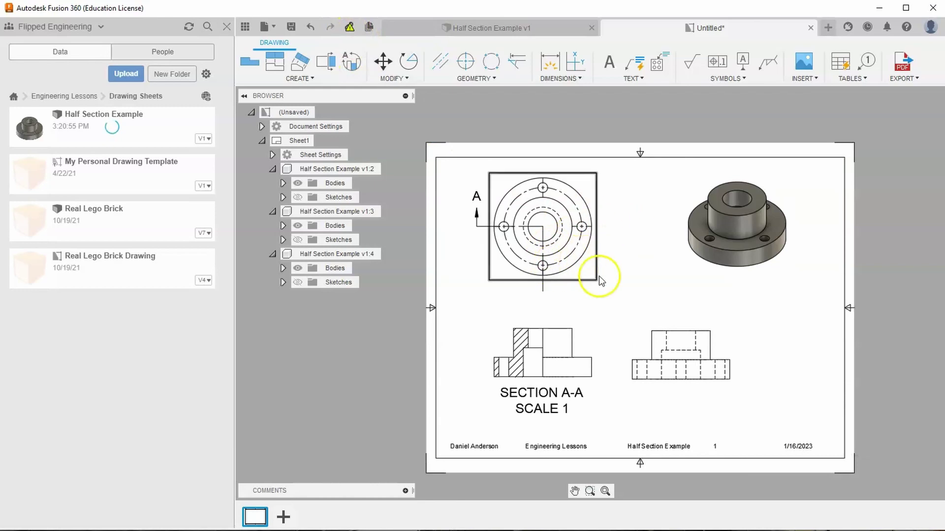
pyautogui.click(350, 28)
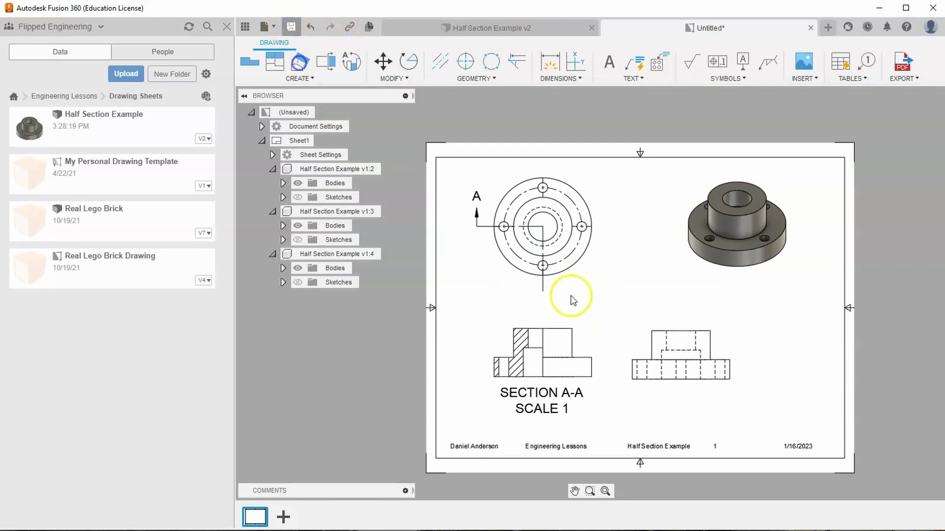
pyautogui.click(290, 27)
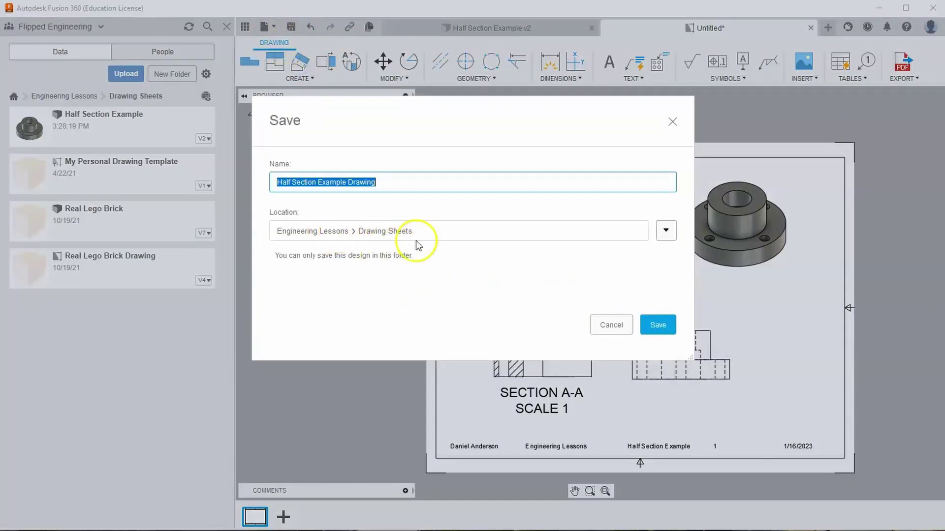
pyautogui.click(660, 325)
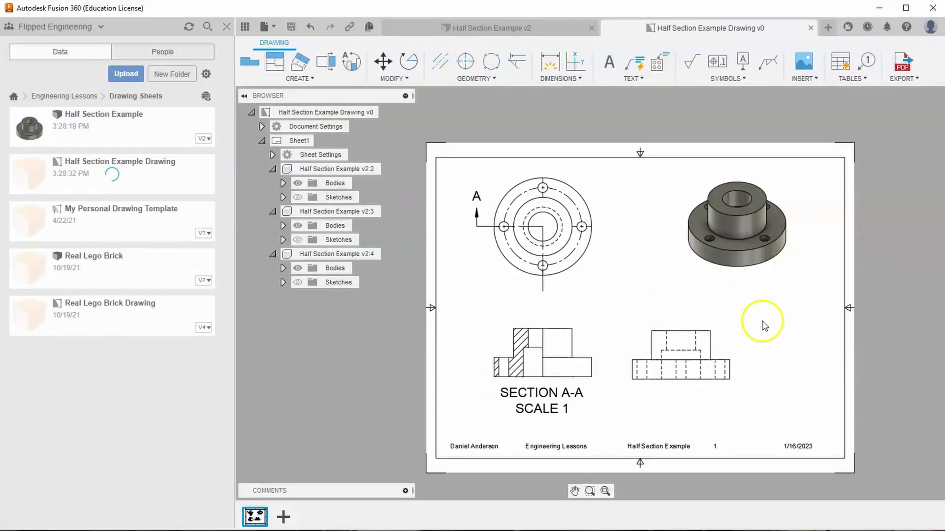